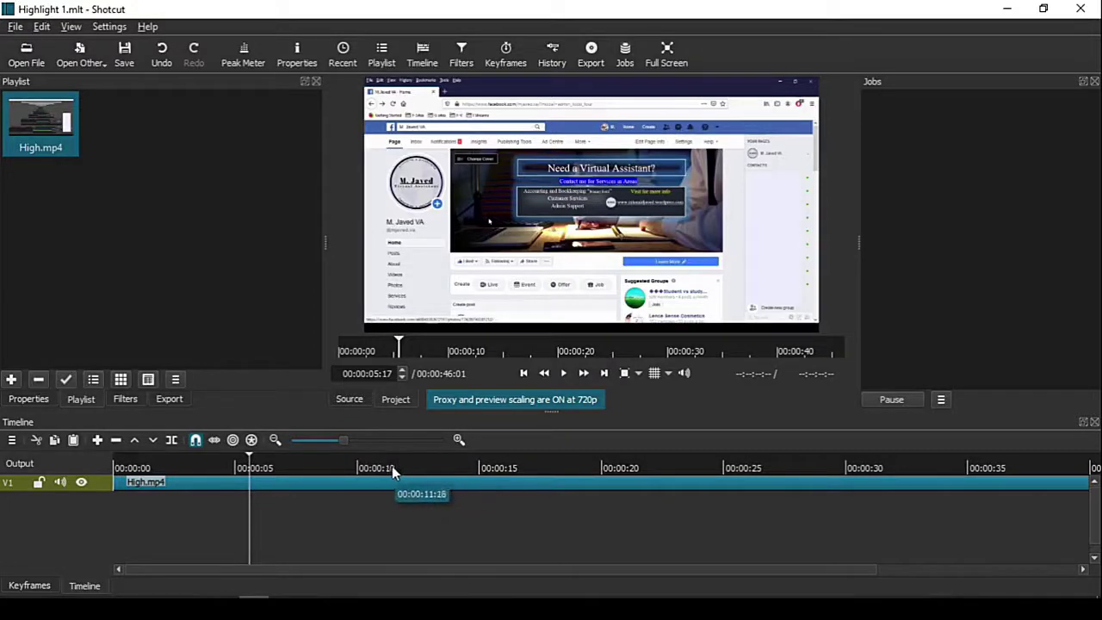
# - Play through the High.mp4 clip to find the start of the highlight section and split it at 00:00:16:23
pyautogui.click(383, 465)
pyautogui.click(564, 374)
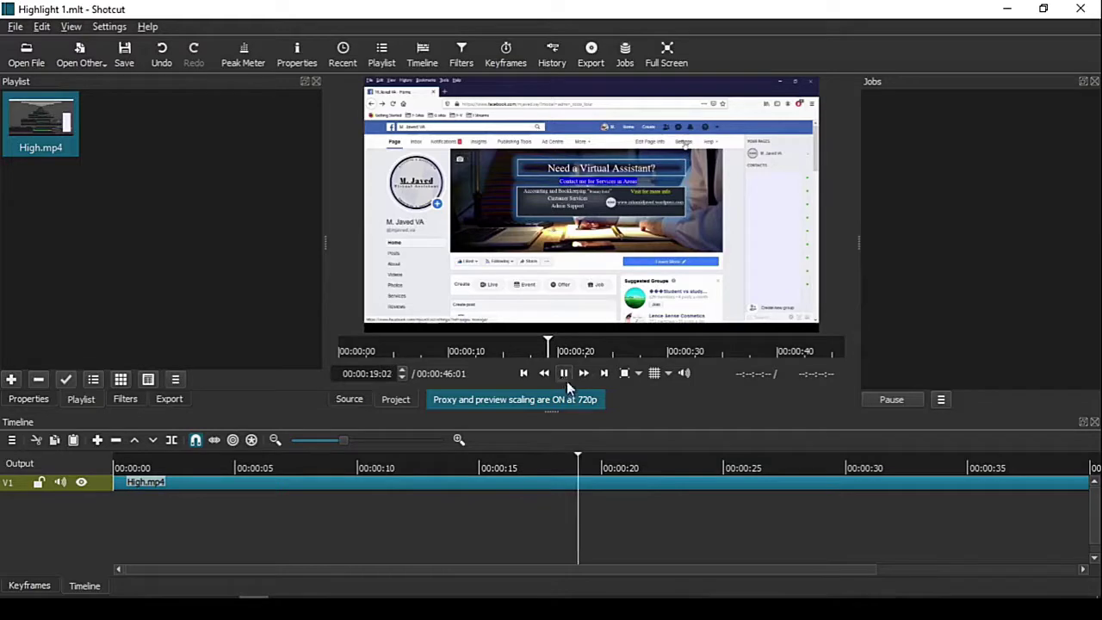
pyautogui.click(564, 373)
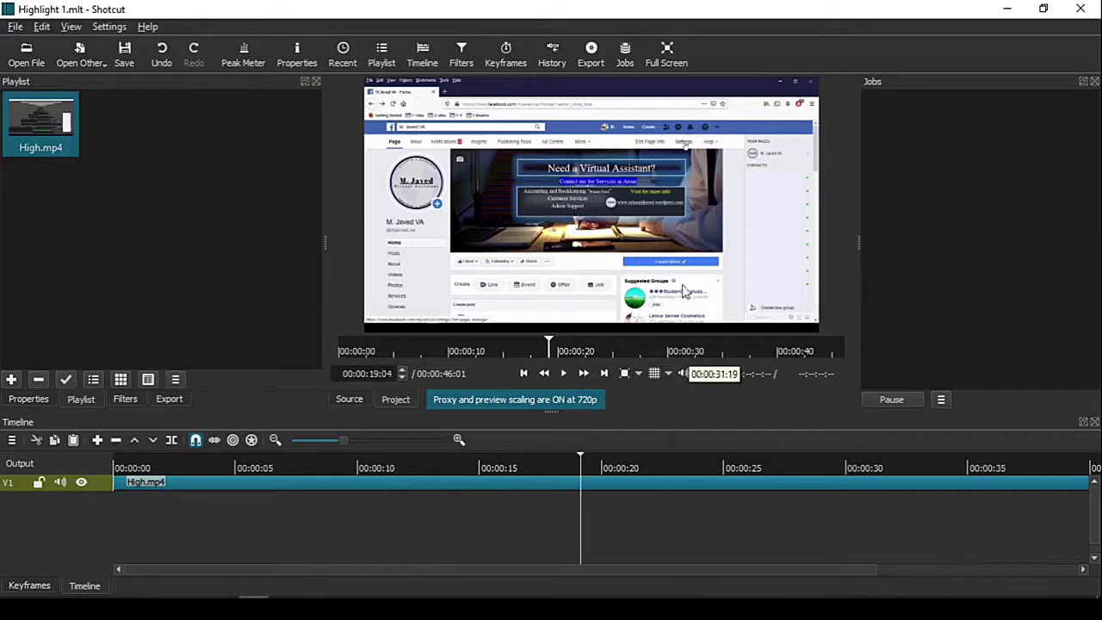
pyautogui.click(518, 480)
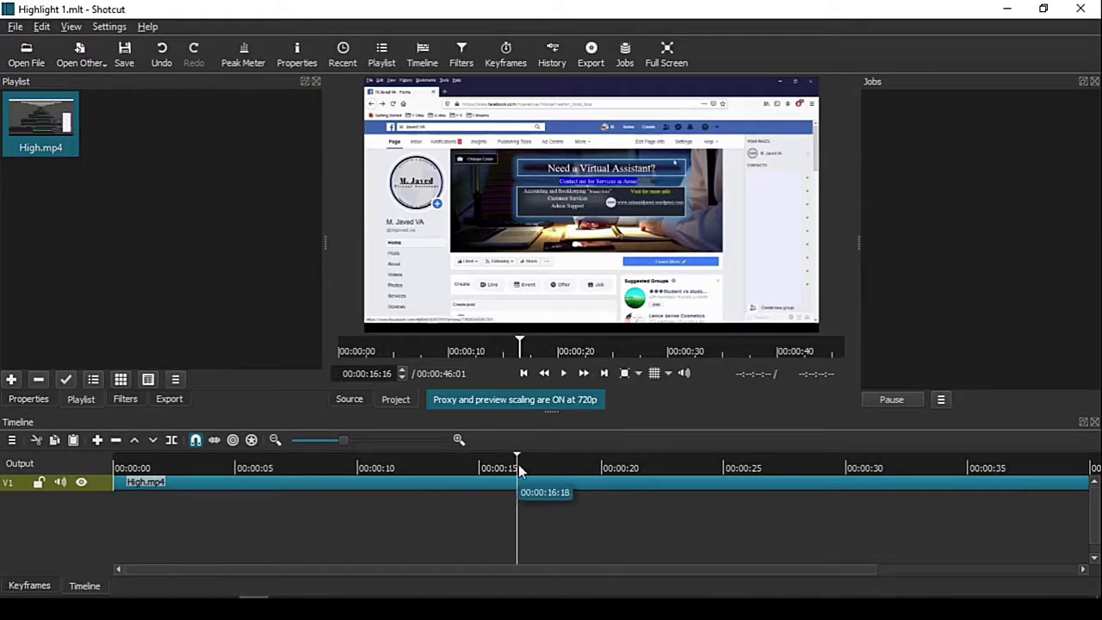
pyautogui.click(518, 464)
pyautogui.click(523, 465)
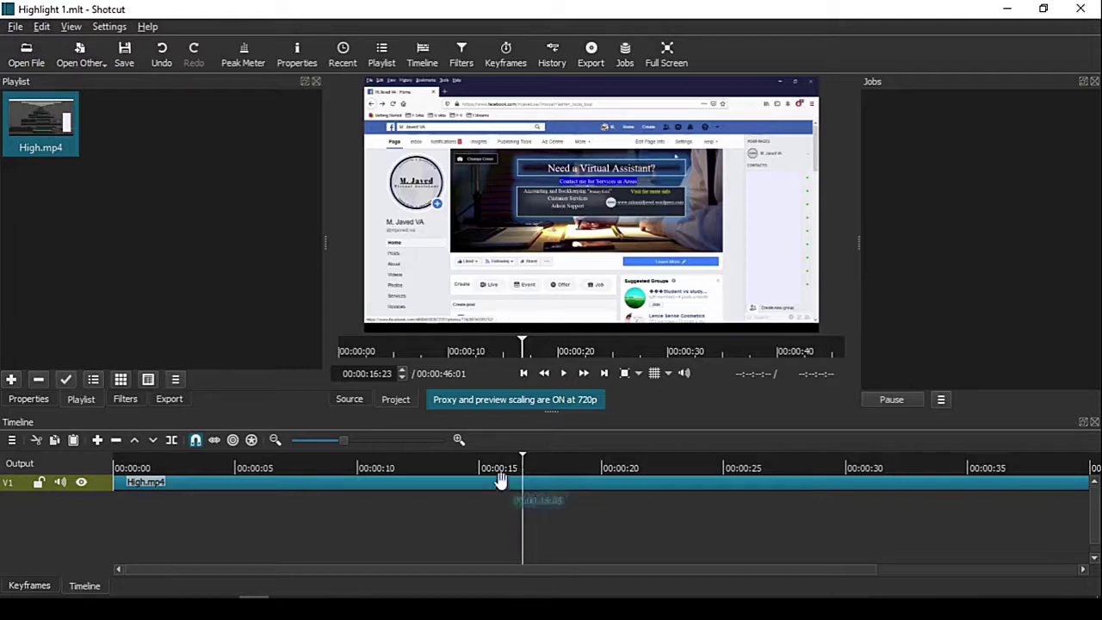
pyautogui.click(171, 440)
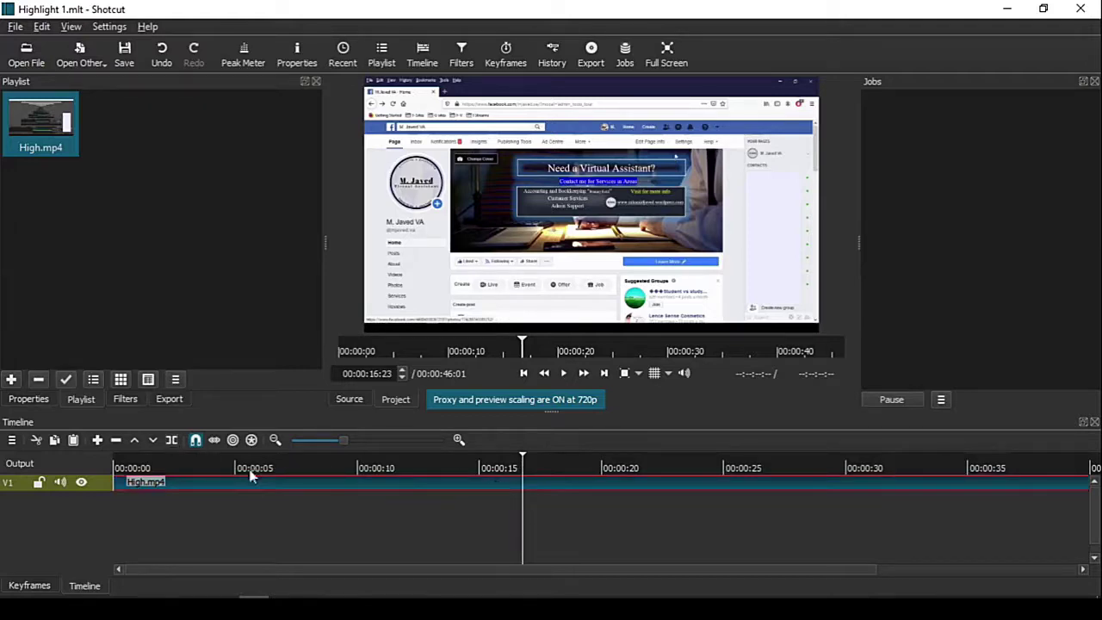
# - Find the end of the highlight section and split the High.mp4 clip at 00:00:23:12
pyautogui.click(683, 466)
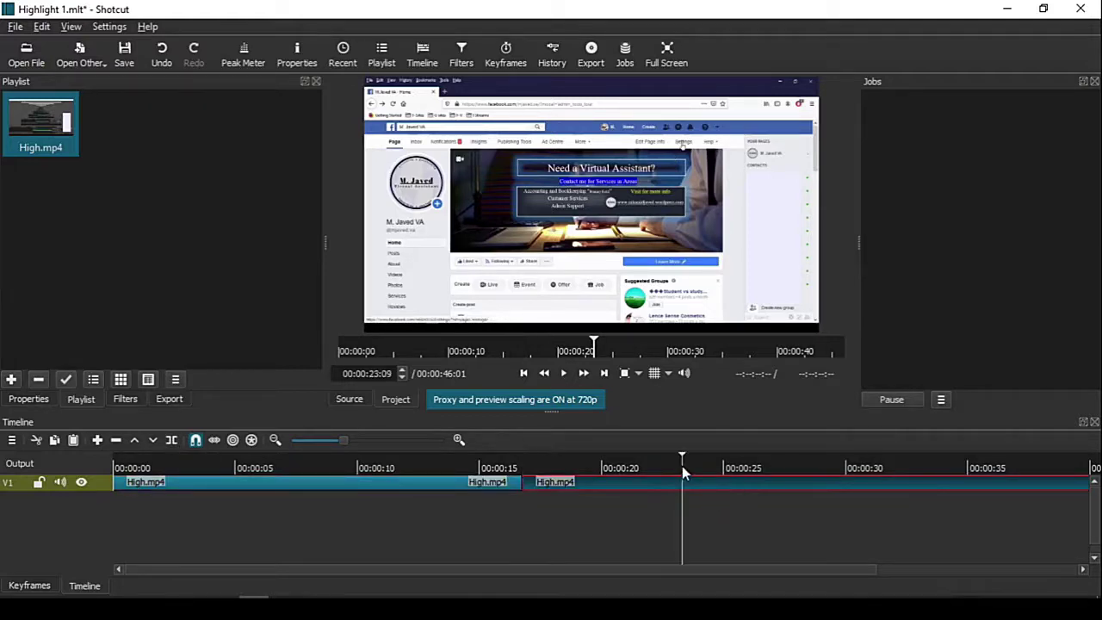
pyautogui.click(692, 464)
pyautogui.click(711, 464)
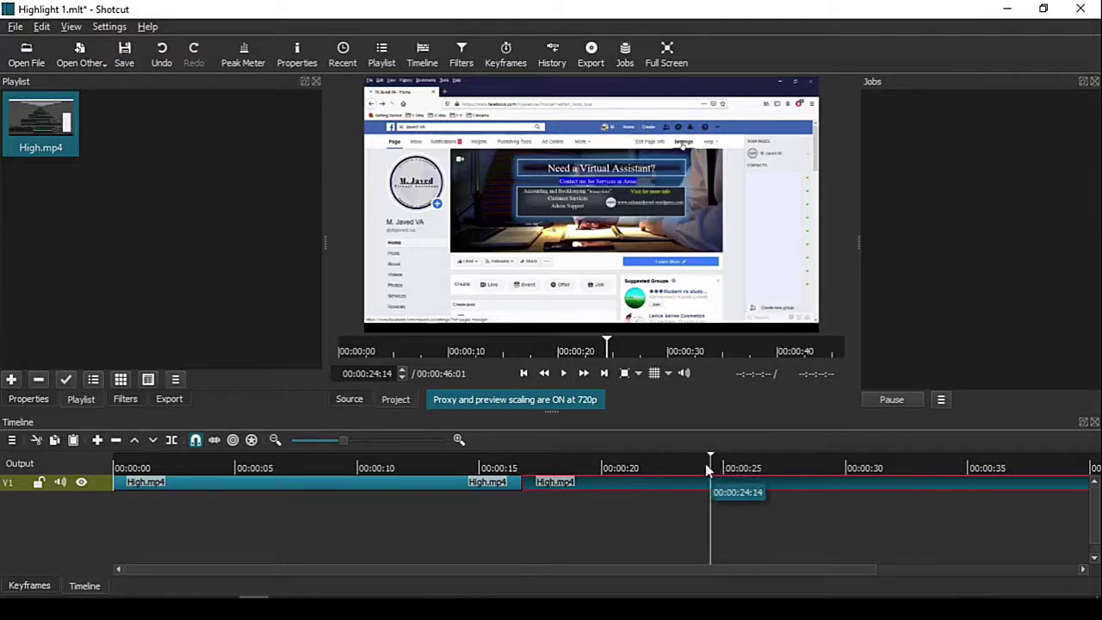
pyautogui.click(700, 464)
pyautogui.click(685, 464)
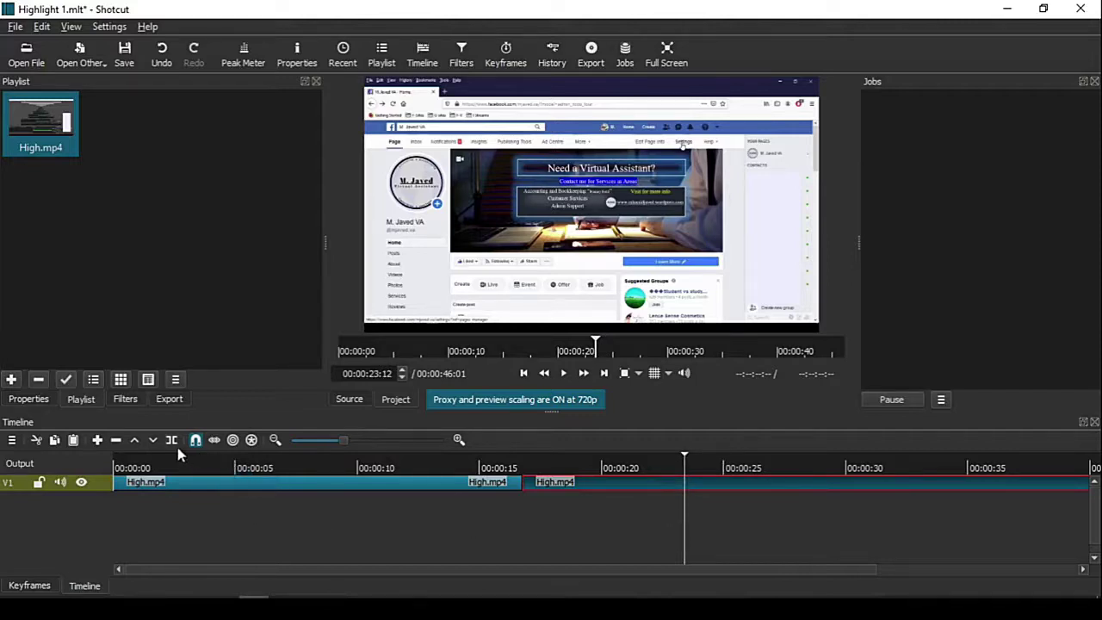
pyautogui.press('s')
# - Move the playhead to 00:00:20:16 and select the middle segment between the two splits
pyautogui.click(614, 467)
pyautogui.press('s')
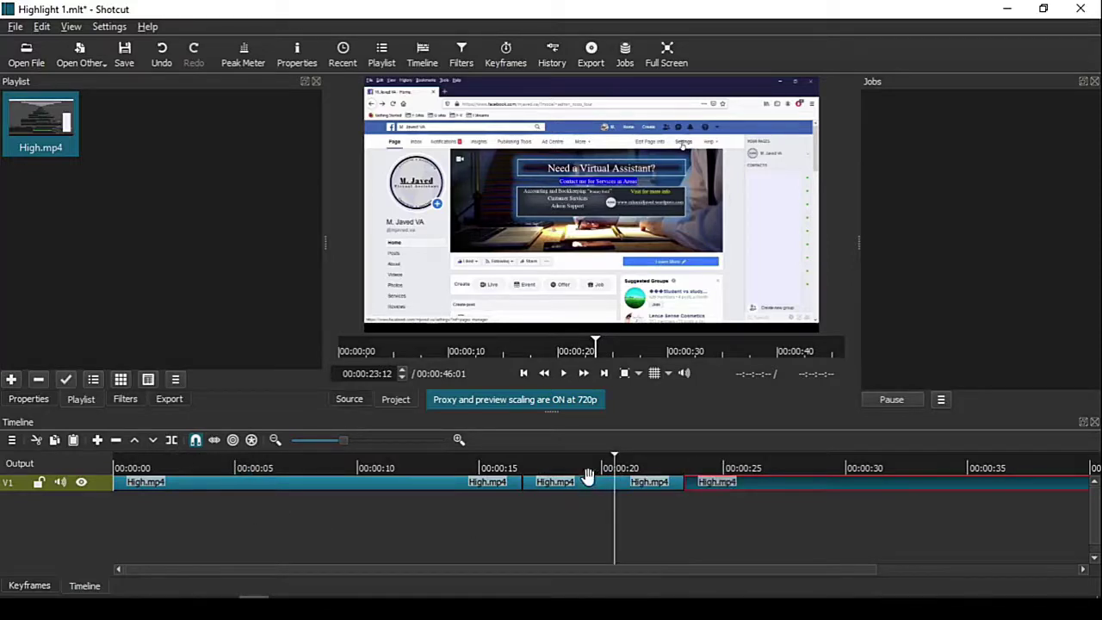
pyautogui.click(566, 485)
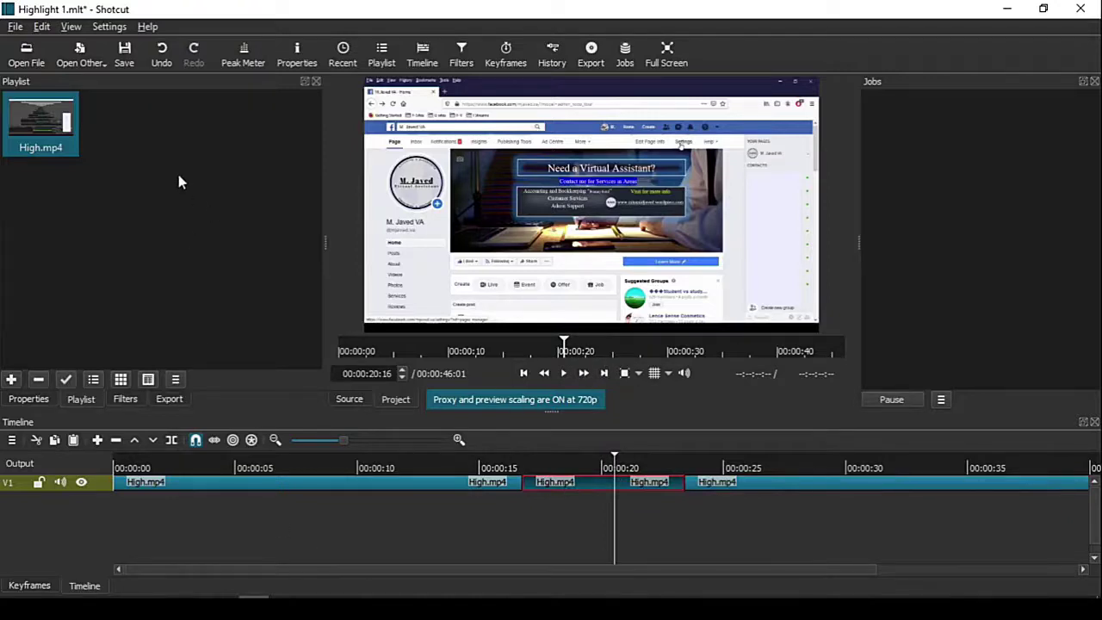
# - Create a new color clip with the near-black color #020701
pyautogui.click(86, 61)
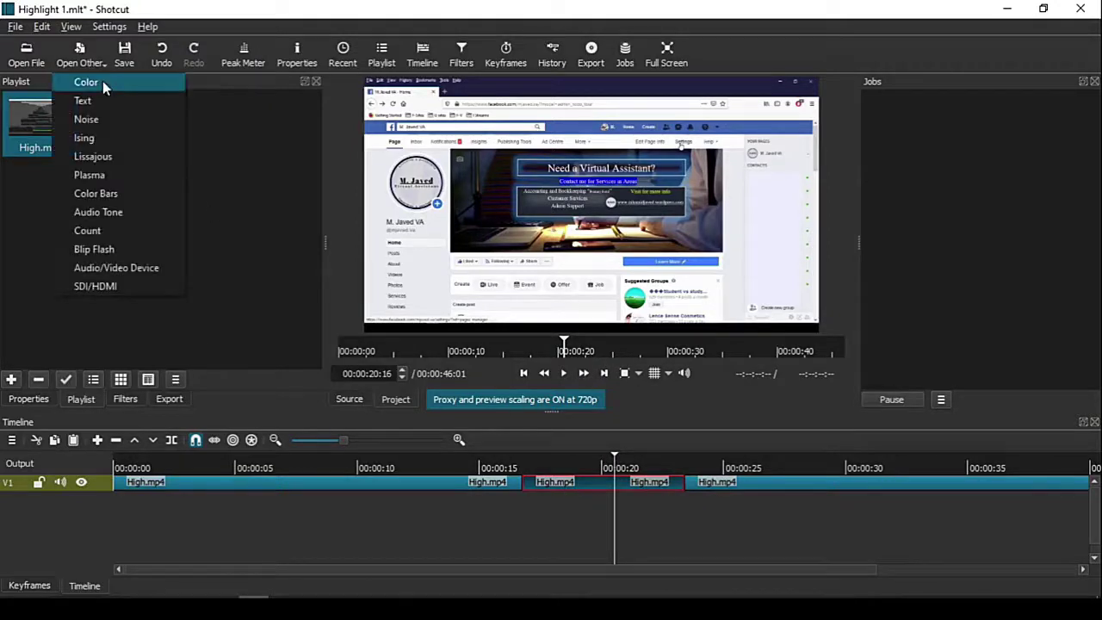
pyautogui.click(102, 81)
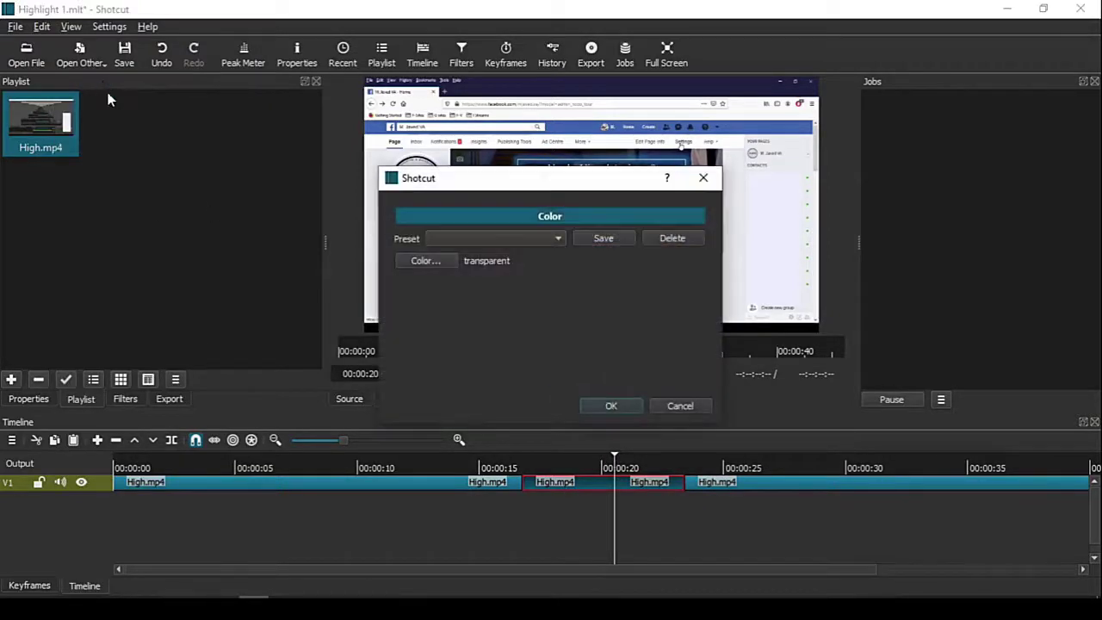
pyautogui.click(415, 264)
pyautogui.click(675, 238)
pyautogui.click(689, 198)
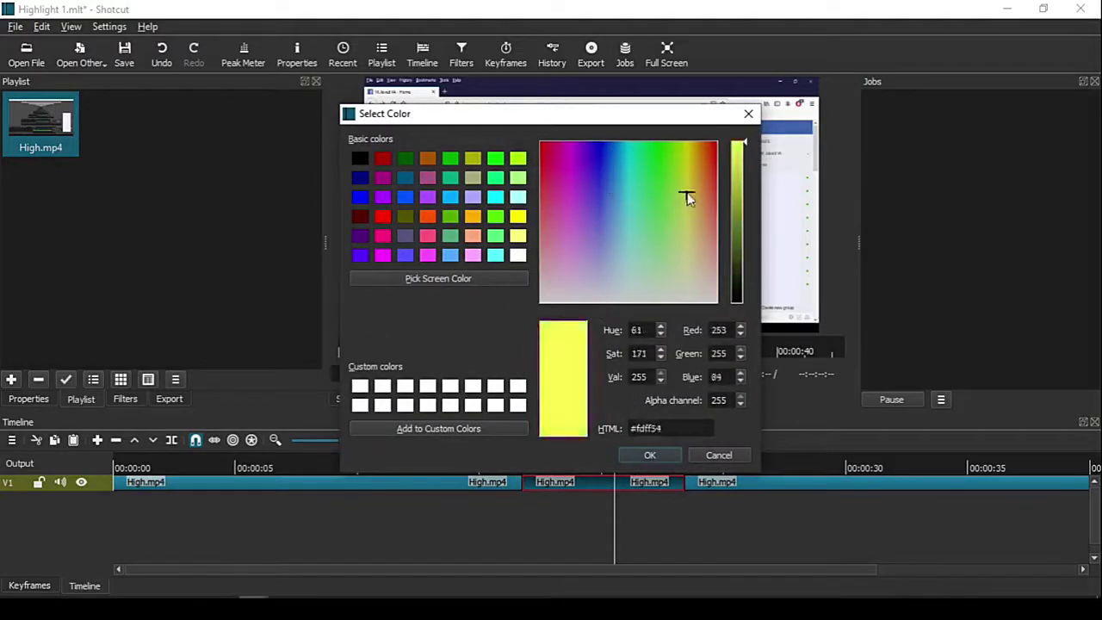
pyautogui.click(608, 238)
pyautogui.click(662, 167)
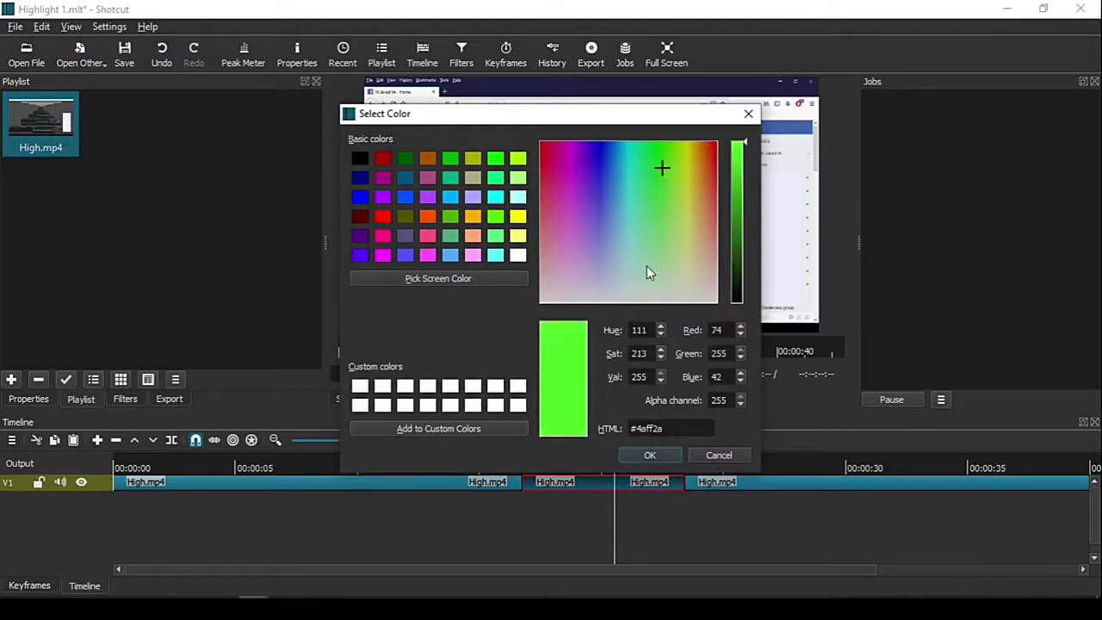
pyautogui.moveTo(745, 275); pyautogui.dragTo(737, 302)
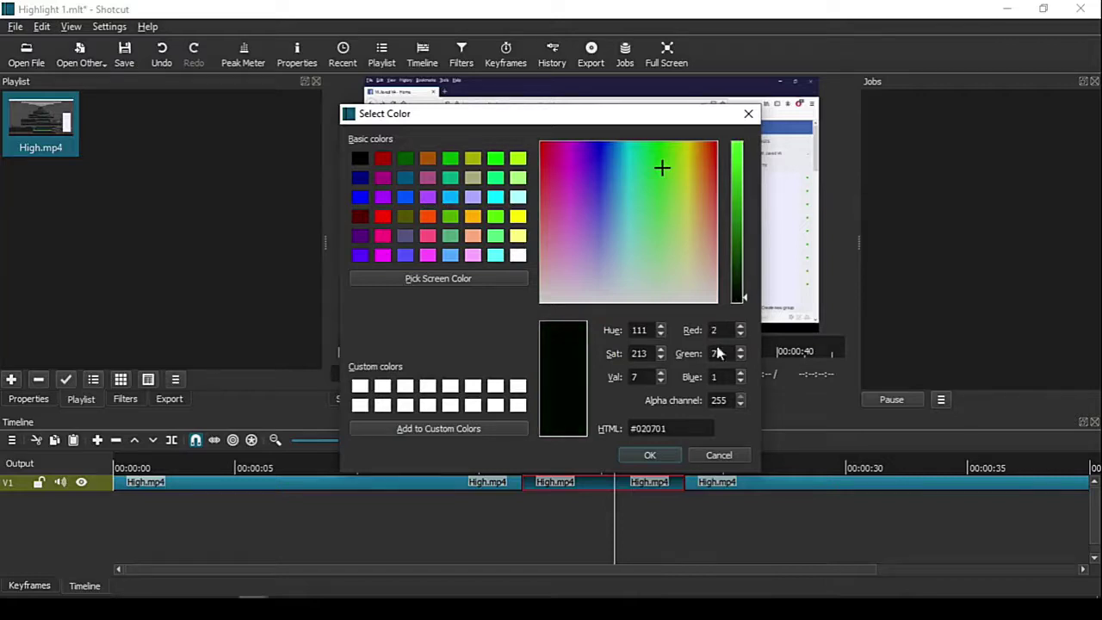
pyautogui.click(658, 453)
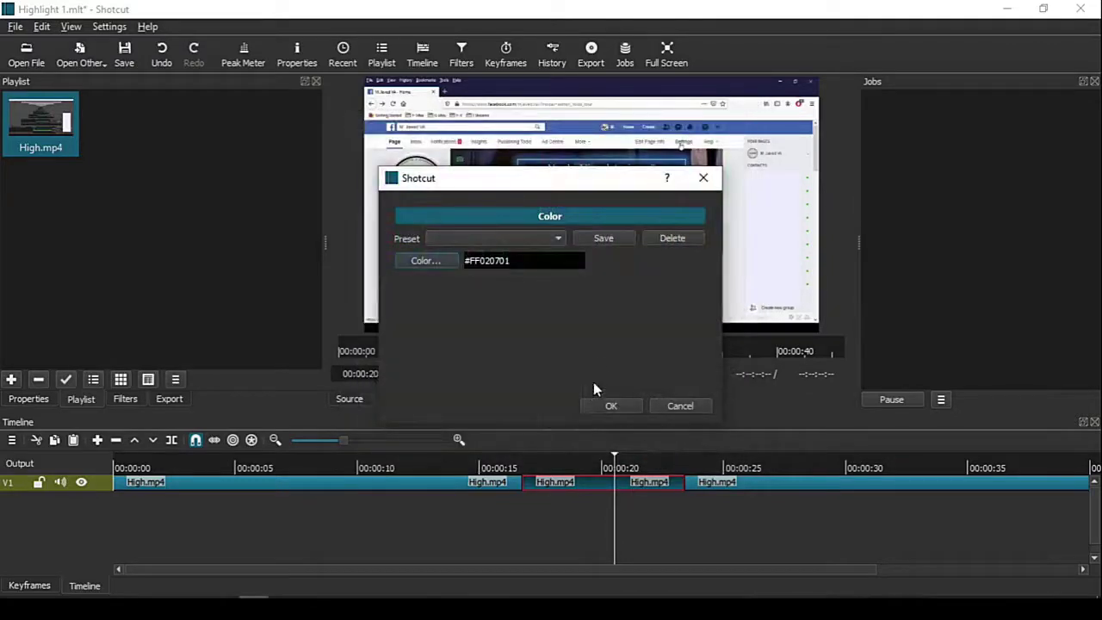
pyautogui.click(611, 406)
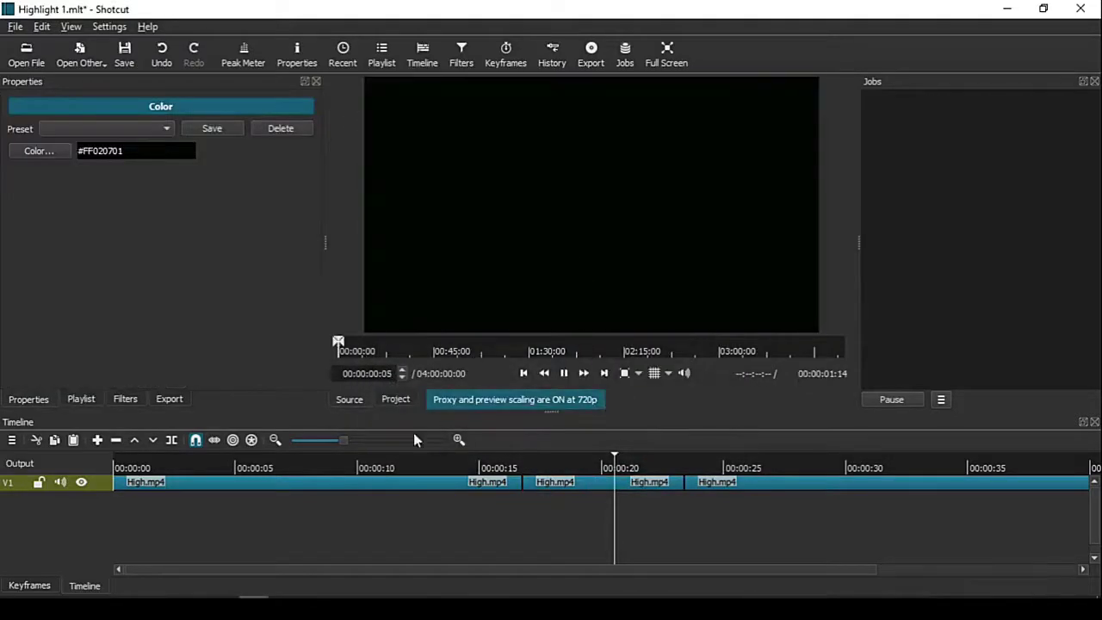
# - Add a second video track and place the black color clip on it, spanning the middle High.mp4 segment
pyautogui.click(12, 444)
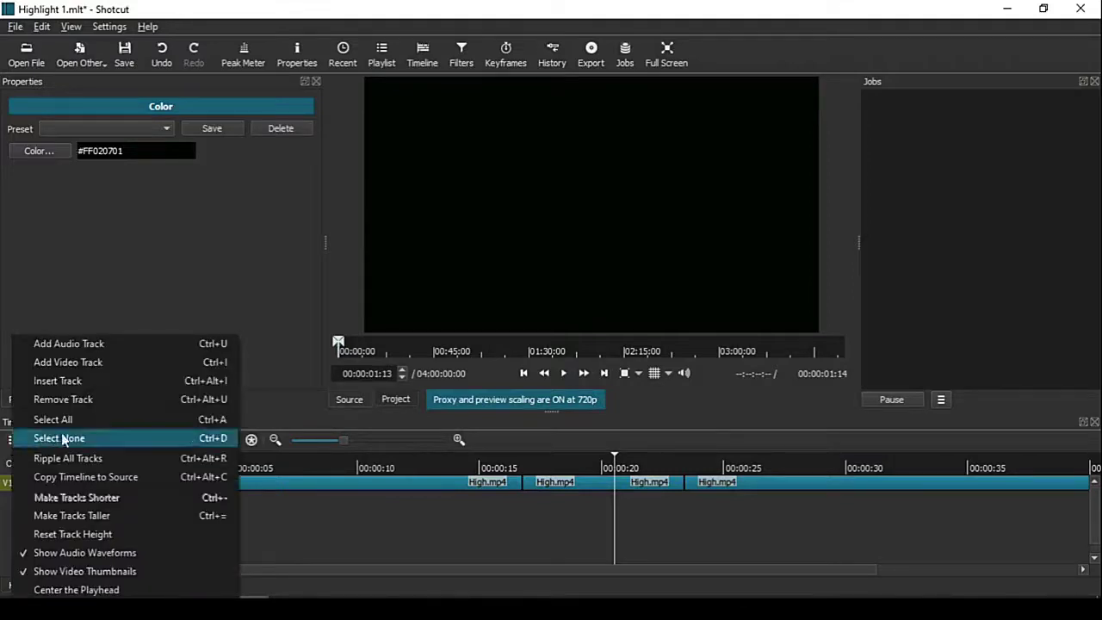
pyautogui.click(104, 364)
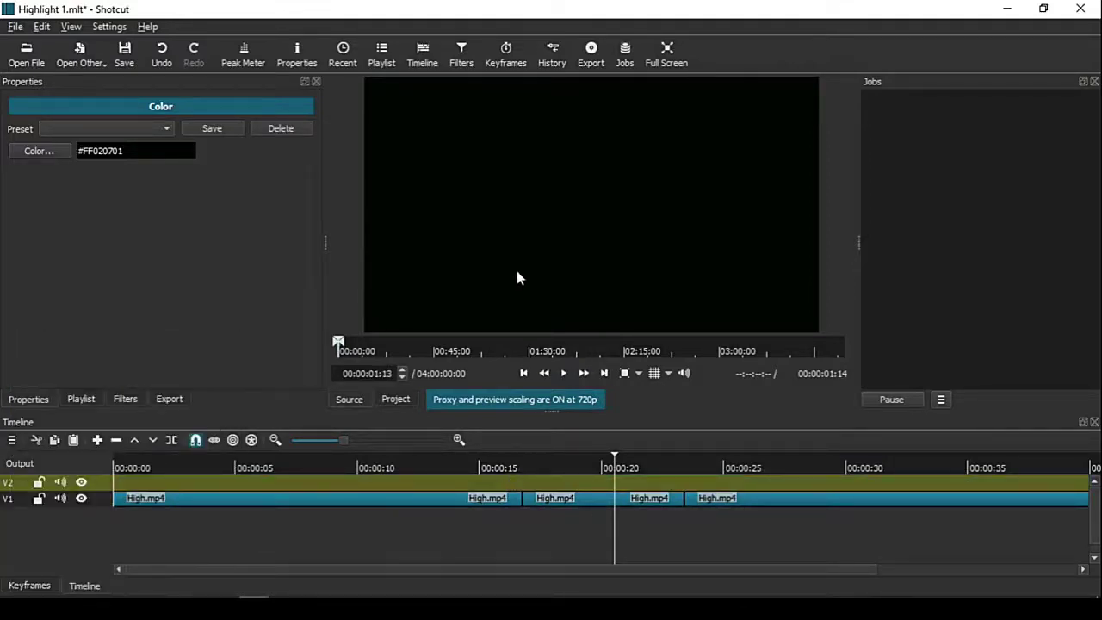
pyautogui.moveTo(517, 278); pyautogui.dragTo(696, 489)
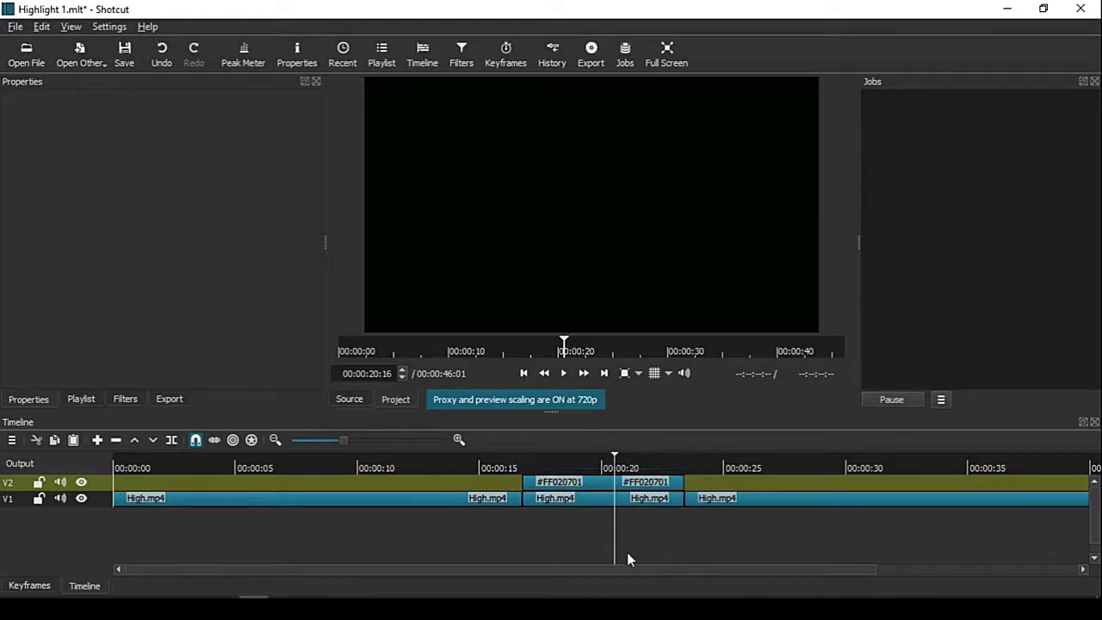
# - Apply the Mask: Simple Shape filter to the color clip on track V2
pyautogui.click(577, 471)
pyautogui.click(572, 482)
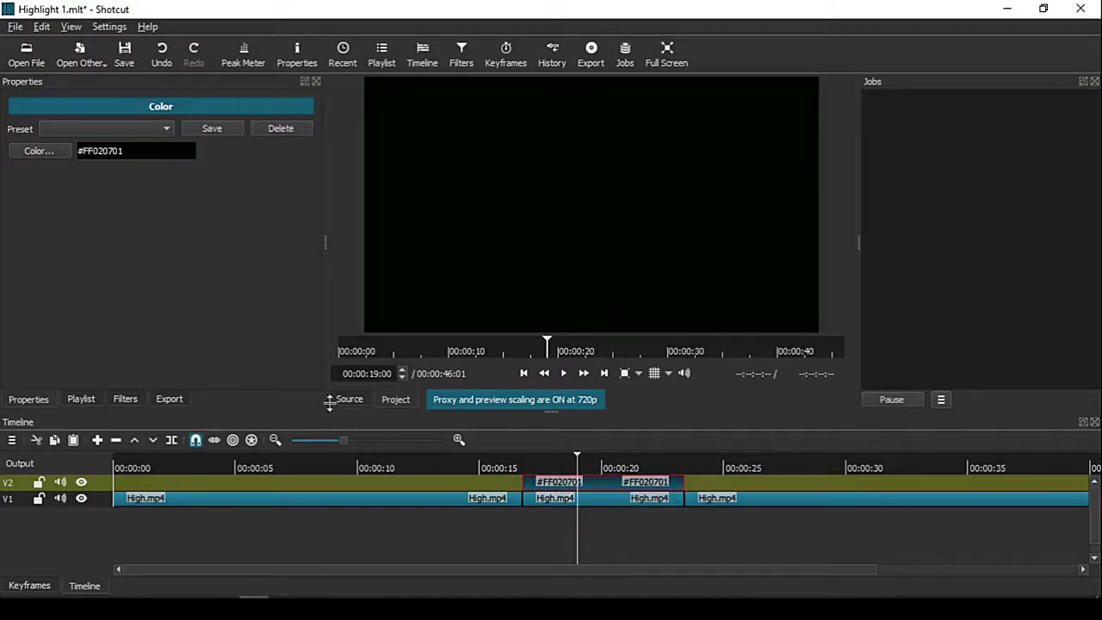
pyautogui.click(126, 399)
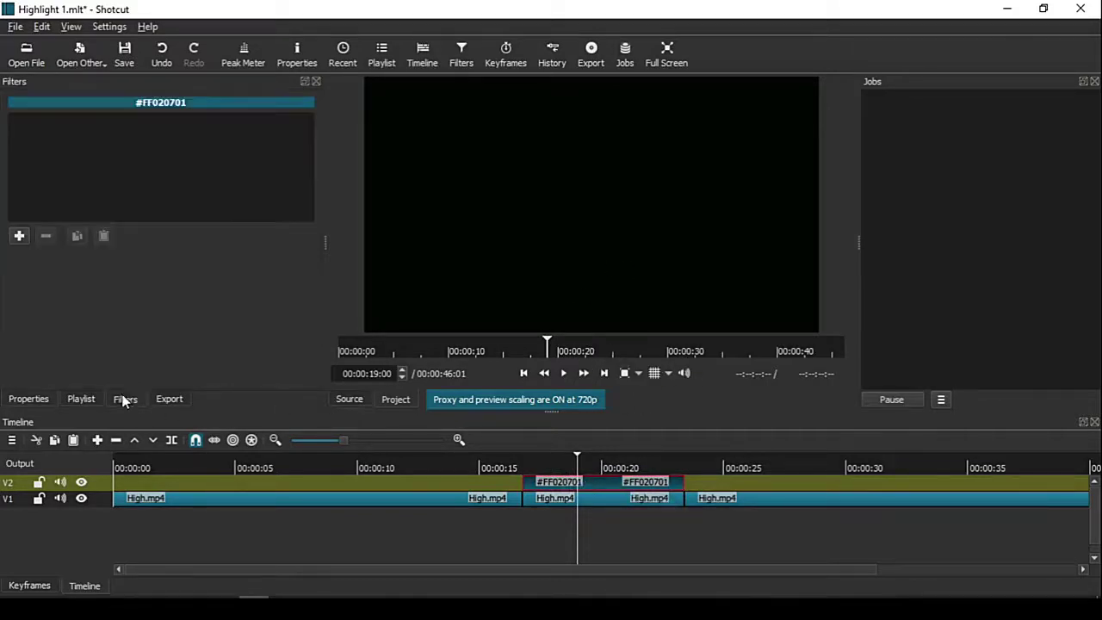
pyautogui.click(19, 236)
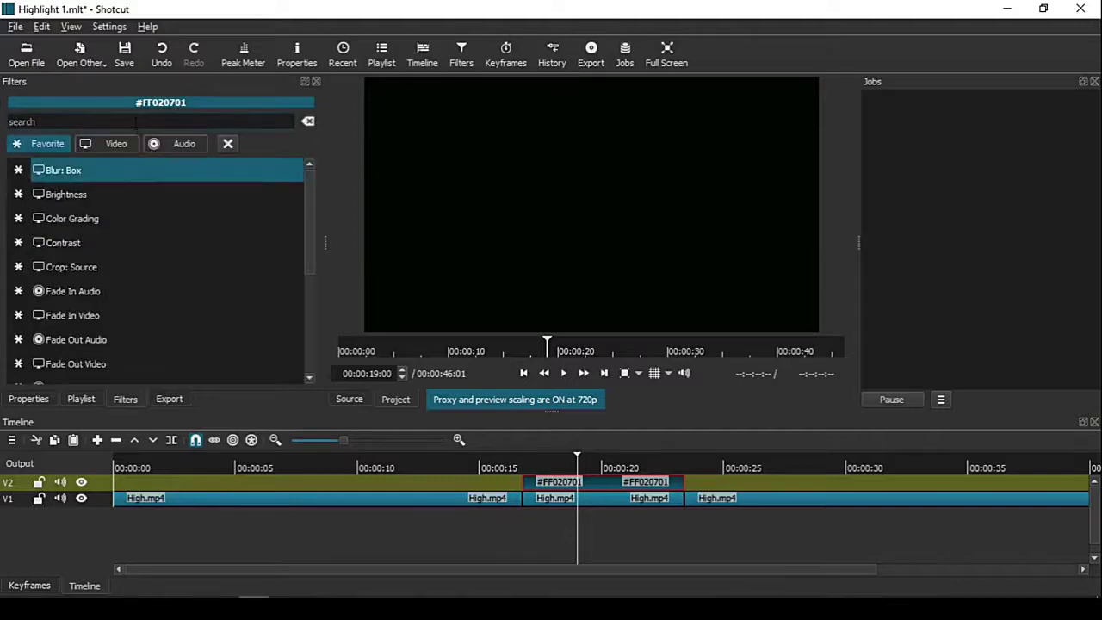
pyautogui.write('m')
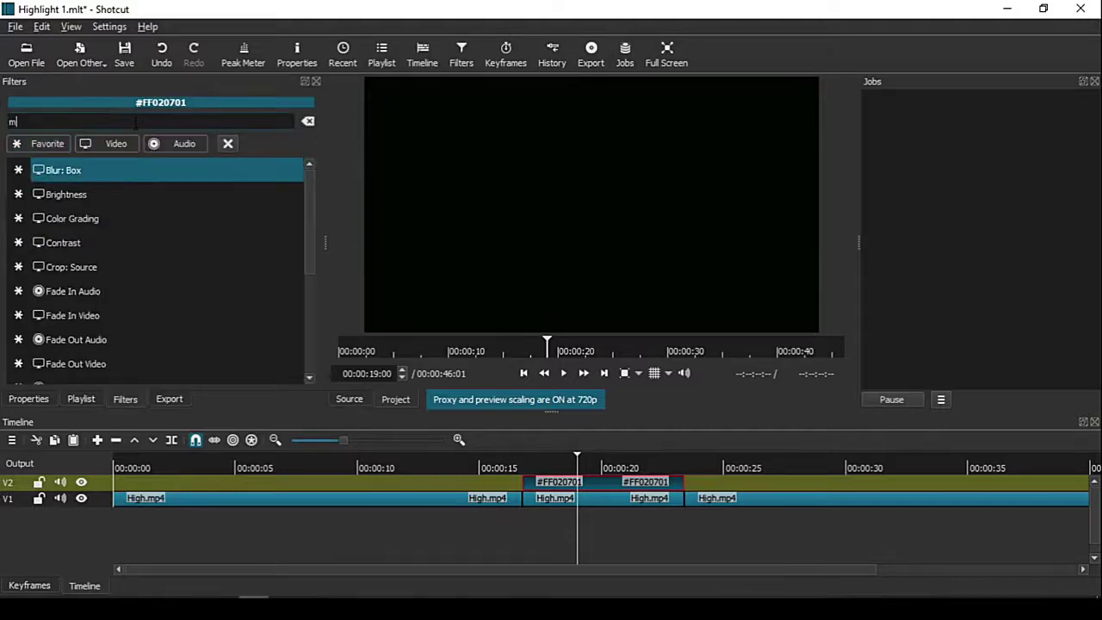
pyautogui.write('ask')
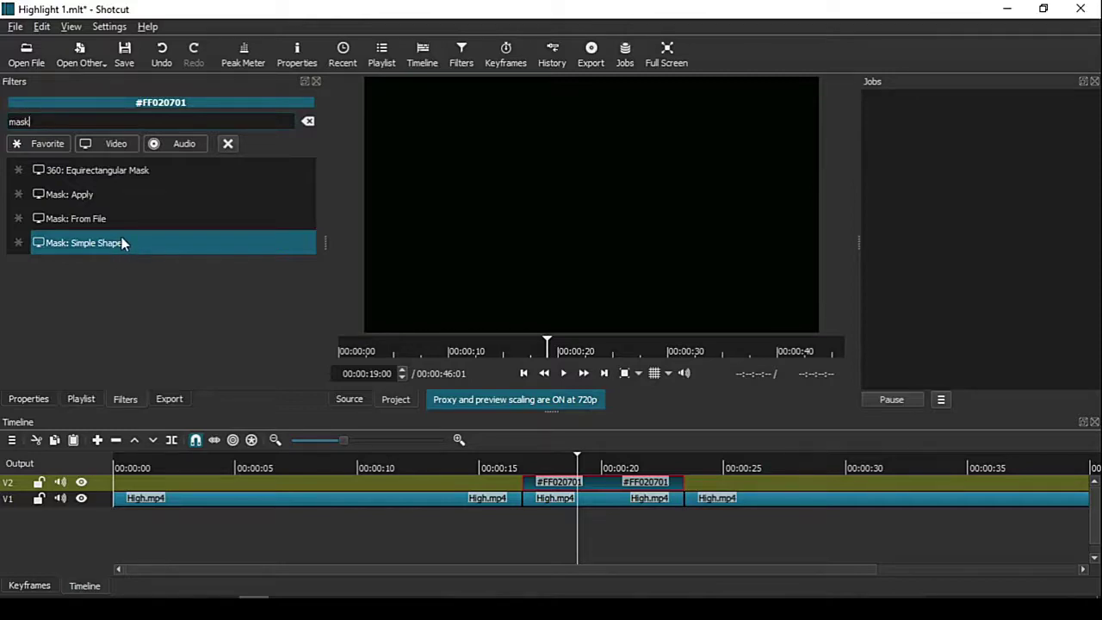
pyautogui.click(121, 241)
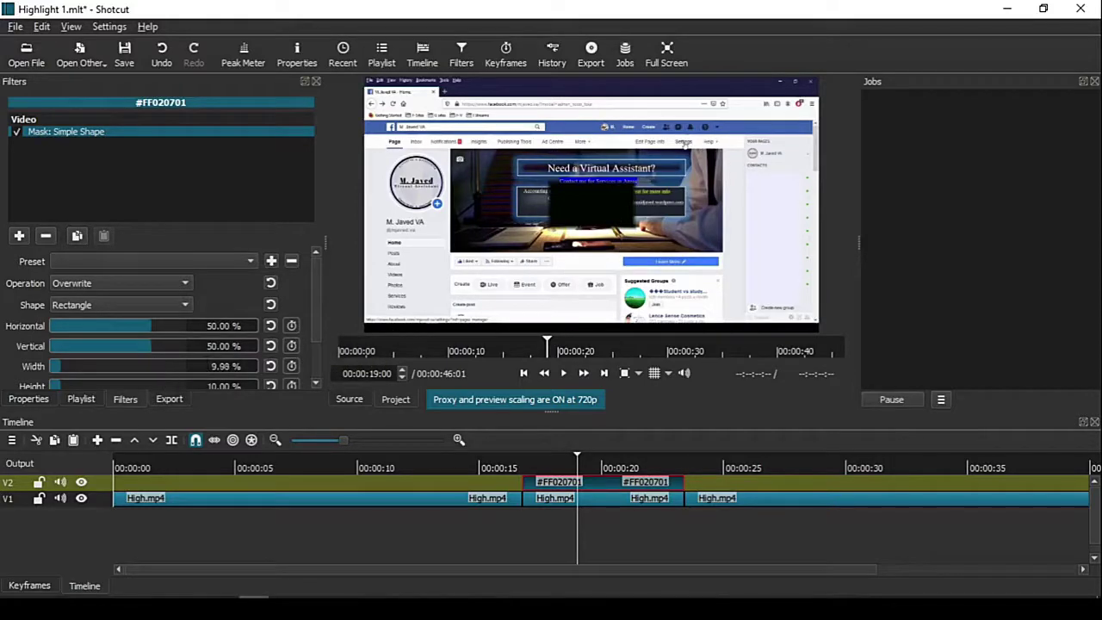
# - Adjust the mask rectangle to about 67.63% horizontal, 42.20% vertical and 12.72% width
pyautogui.moveTo(317, 315); pyautogui.dragTo(315, 370)
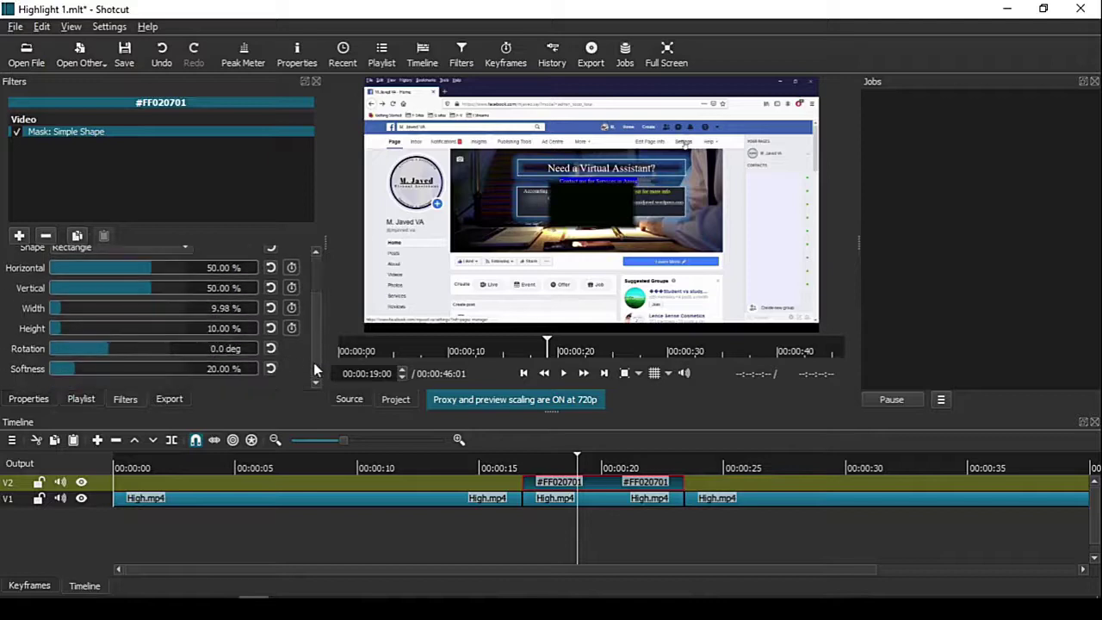
pyautogui.scroll(2, 317, 315)
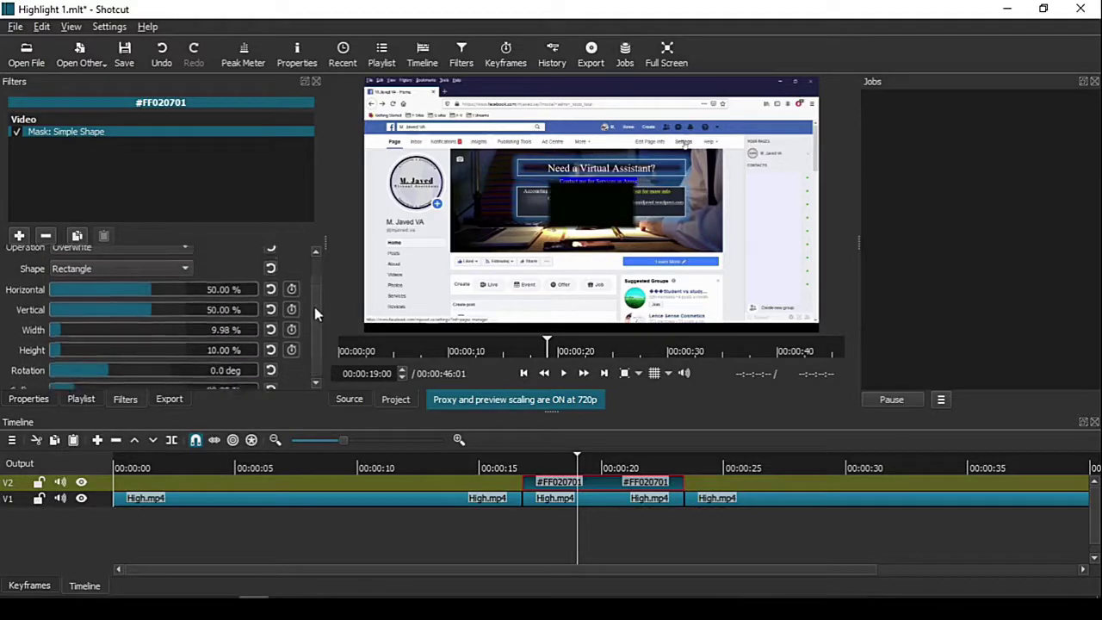
pyautogui.moveTo(147, 319); pyautogui.dragTo(166, 317)
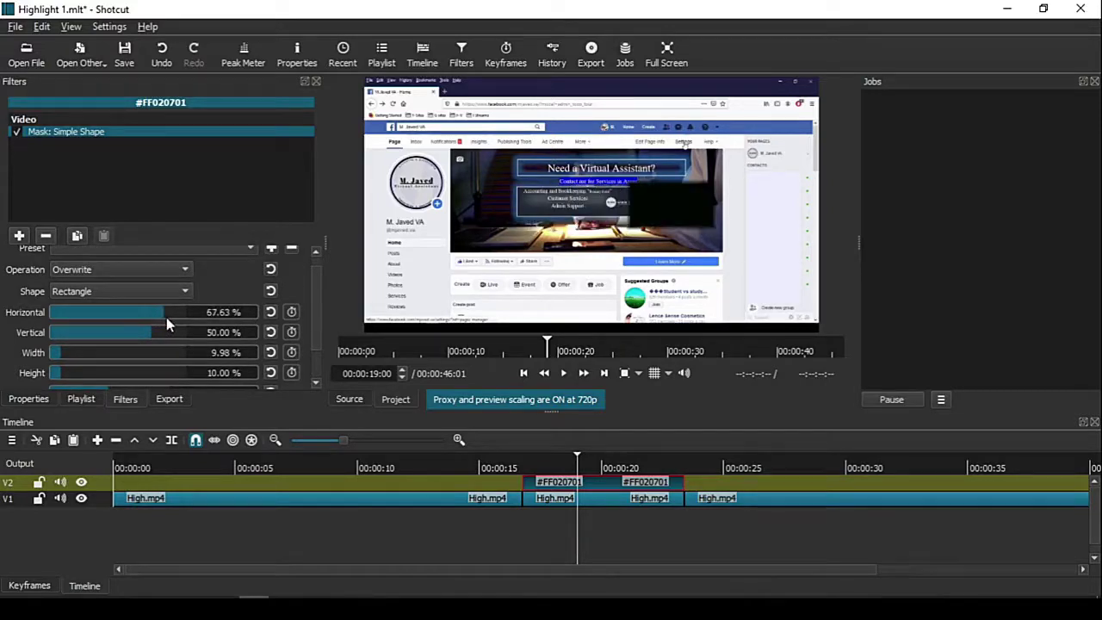
pyautogui.moveTo(153, 333); pyautogui.dragTo(148, 333)
pyautogui.moveTo(59, 352); pyautogui.dragTo(66, 352)
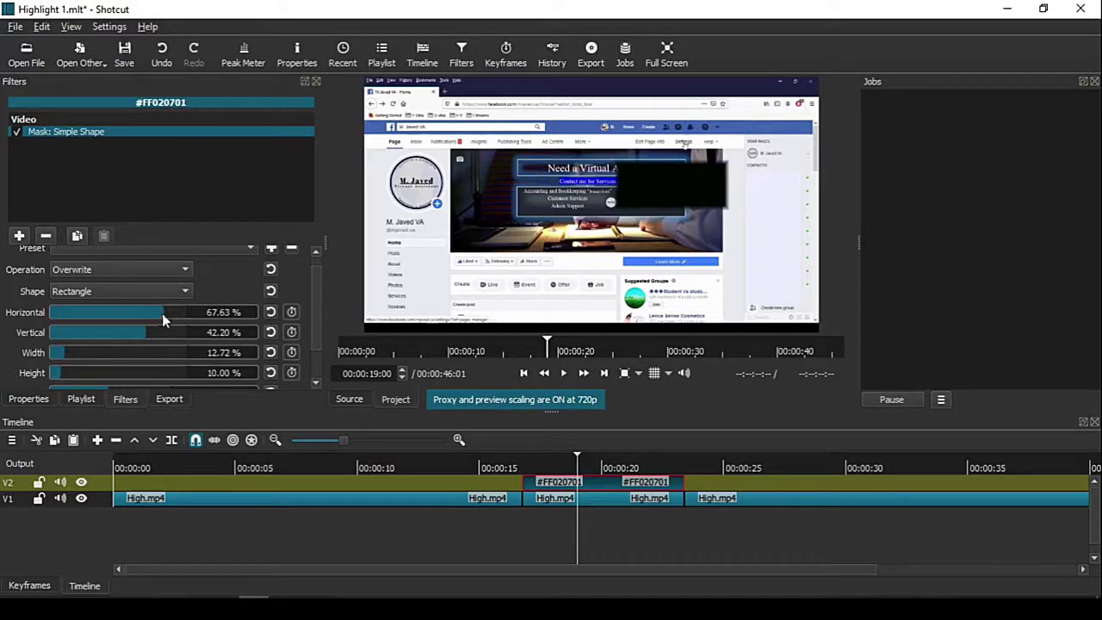
# - Set the mask's horizontal position to 69%, its softness to 0% and its height to 5%
pyautogui.moveTo(205, 312); pyautogui.dragTo(272, 313)
pyautogui.write('69')
pyautogui.press('Tab')
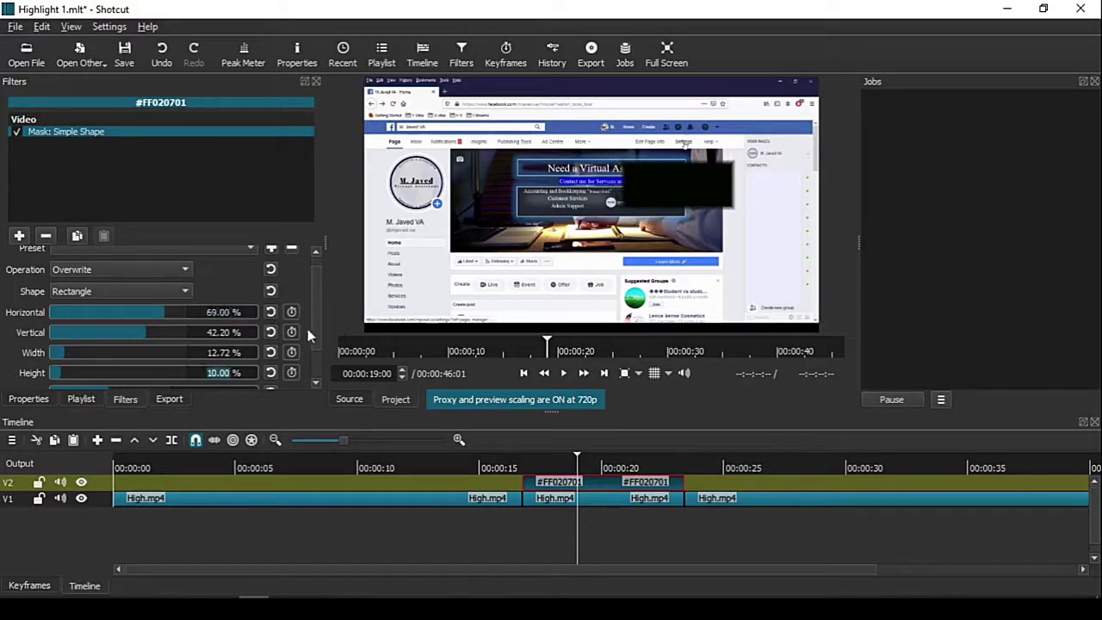
pyautogui.scroll(-2, 307, 329)
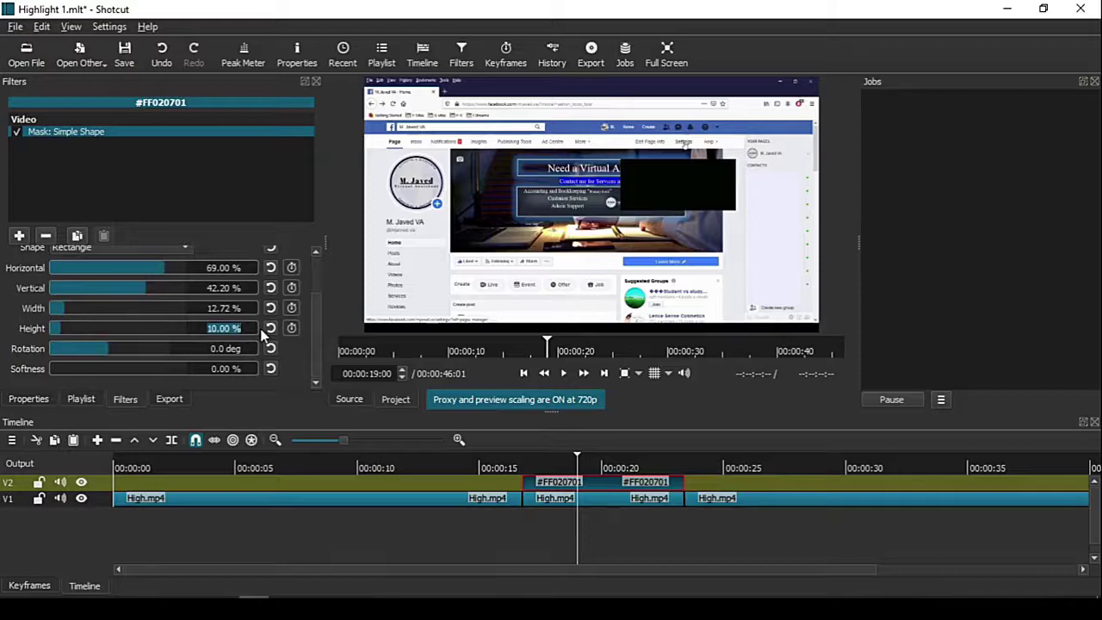
pyautogui.write('5')
# - Try several vertical positions for the mask rectangle and set the value to 27%
pyautogui.scroll(3, 314, 278)
pyautogui.moveTo(205, 326); pyautogui.dragTo(280, 349)
pyautogui.write('50')
pyautogui.press('BackSpace')
pyautogui.press('BackSpace')
pyautogui.write('70')
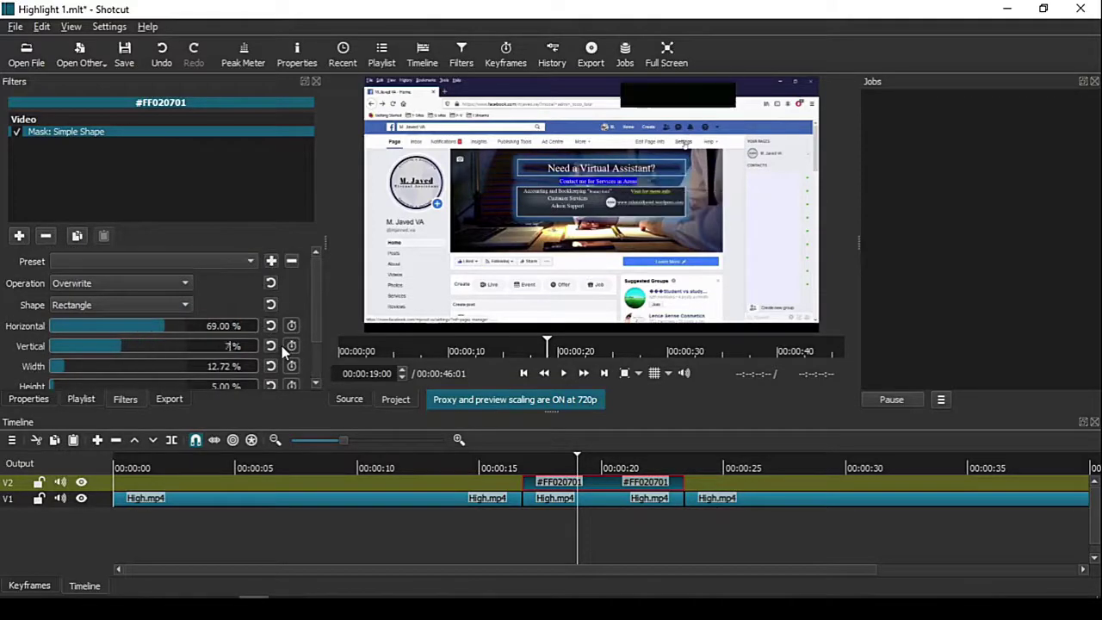
pyautogui.press('BackSpace')
pyautogui.press('BackSpace')
pyautogui.write('30')
pyautogui.press('BackSpace')
pyautogui.press('BackSpace')
pyautogui.write('27')
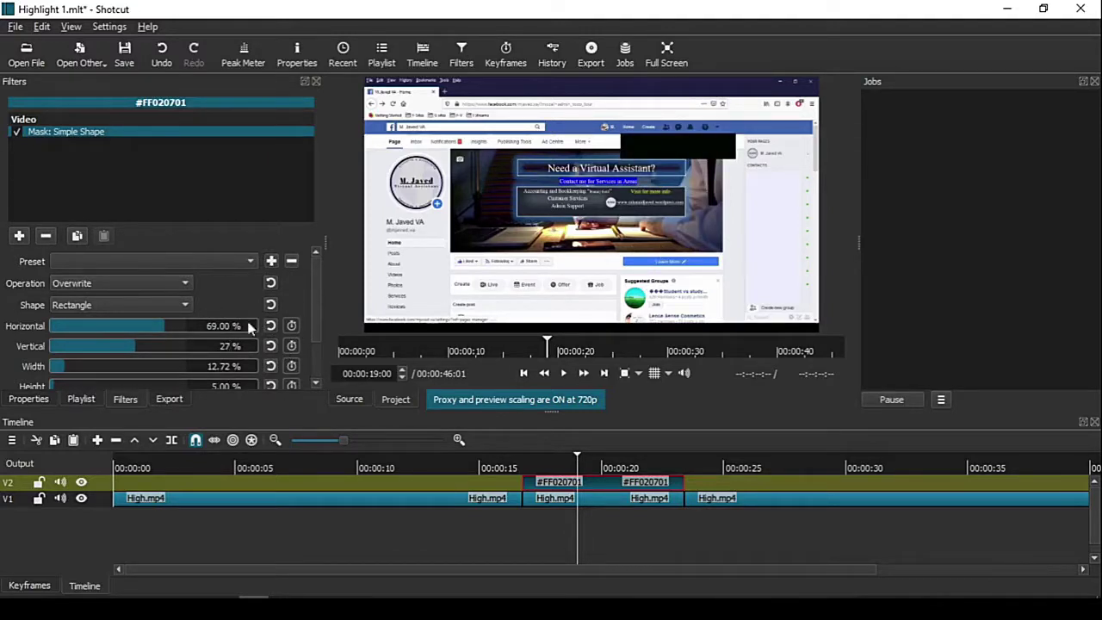
# - Set the operation of the color clip's simple shape mask to Subtract
pyautogui.click(83, 291)
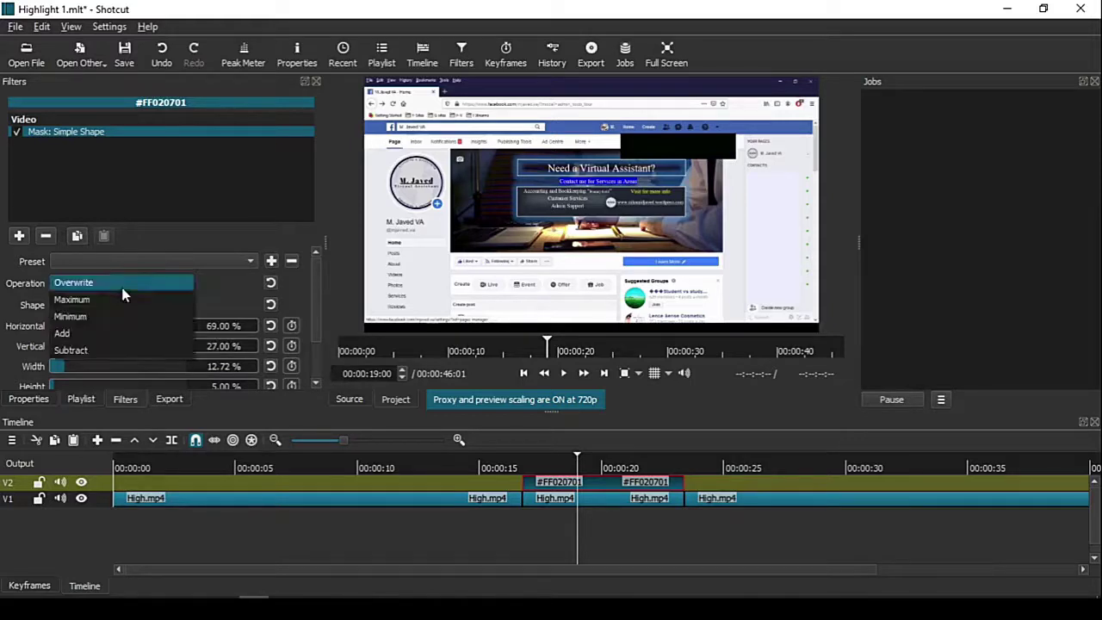
pyautogui.click(106, 348)
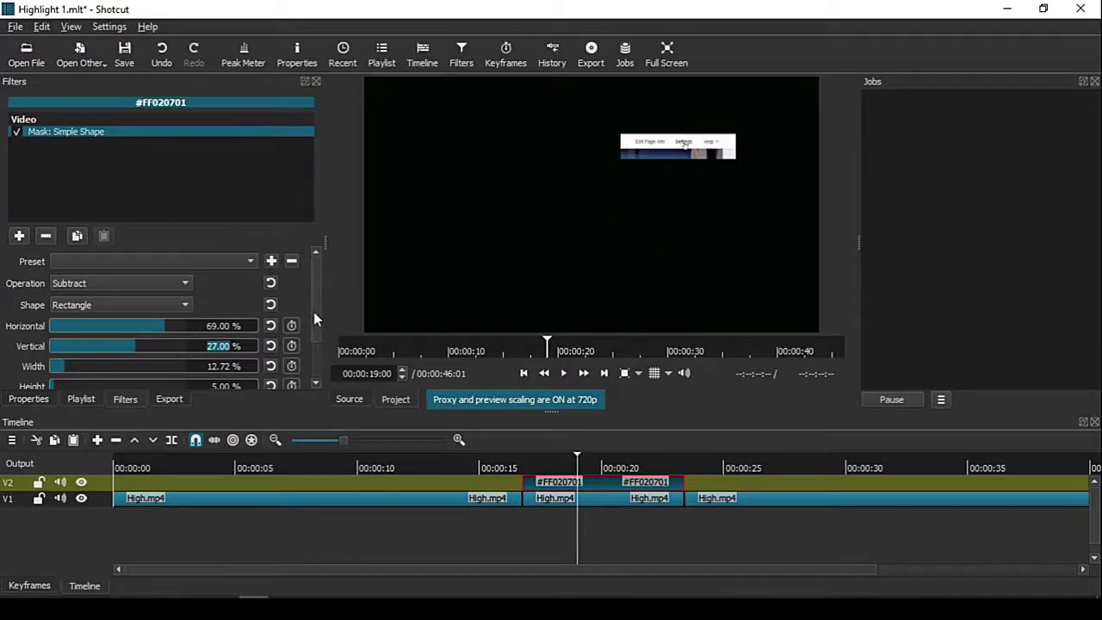
# - Set the mask rectangle's width to 12% and its height to 5%
pyautogui.moveTo(314, 301); pyautogui.dragTo(317, 342)
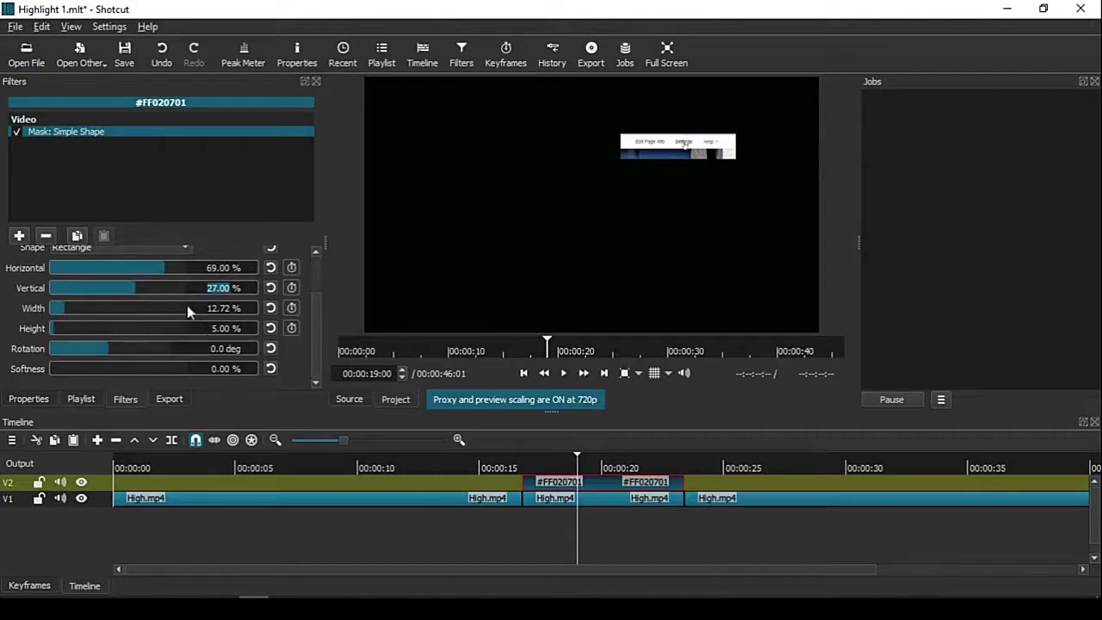
pyautogui.press('Tab')
pyautogui.write('10')
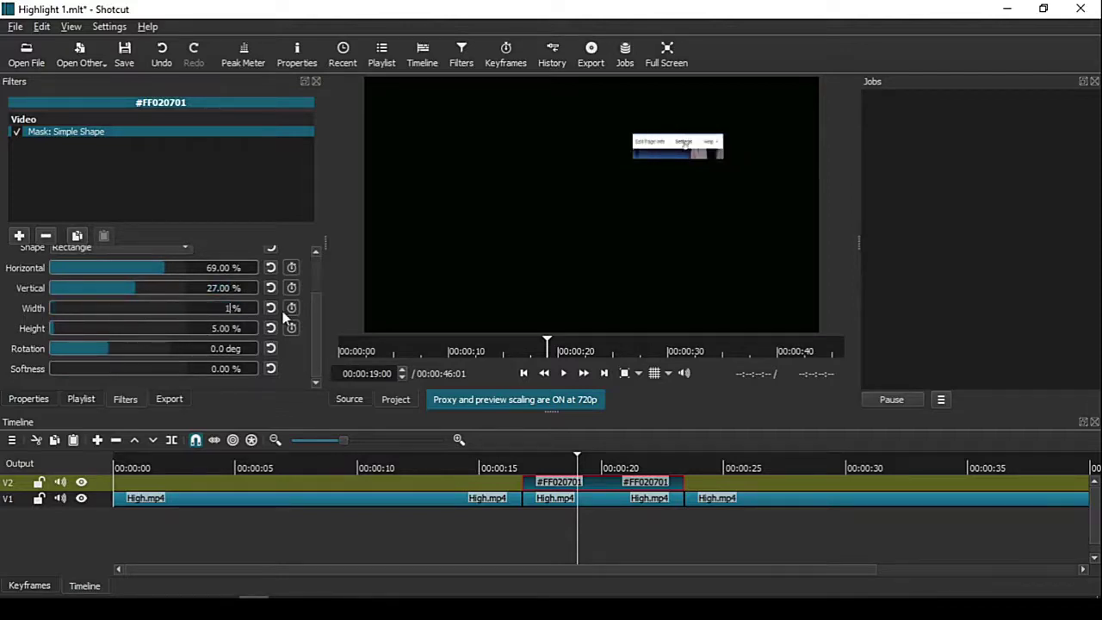
pyautogui.write('7')
pyautogui.press('BackSpace')
pyautogui.write('2')
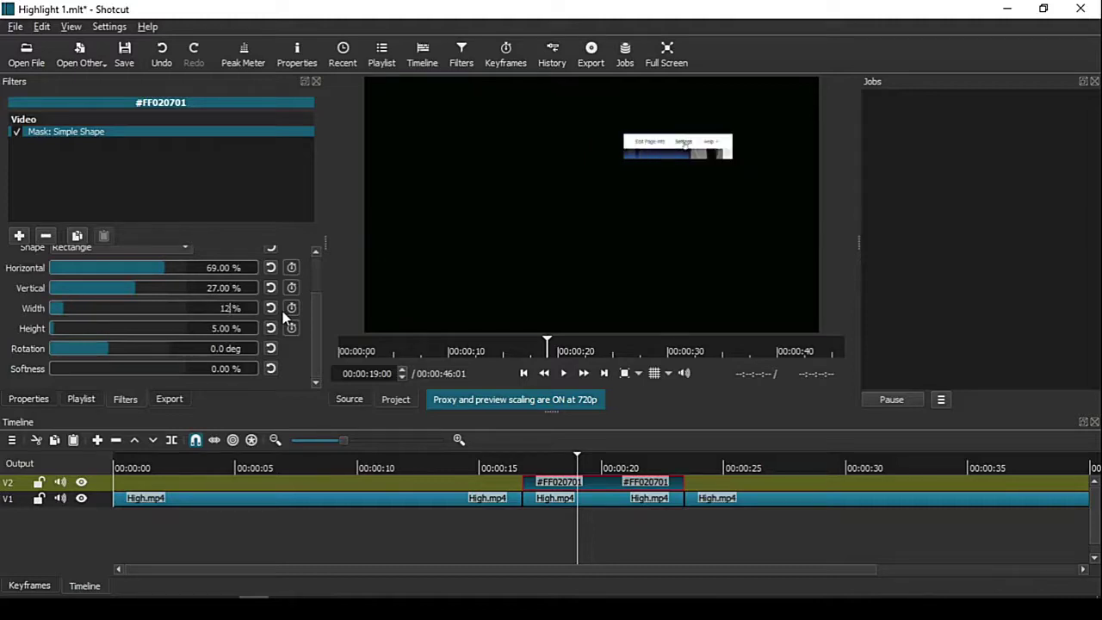
pyautogui.press('Tab')
pyautogui.write('4')
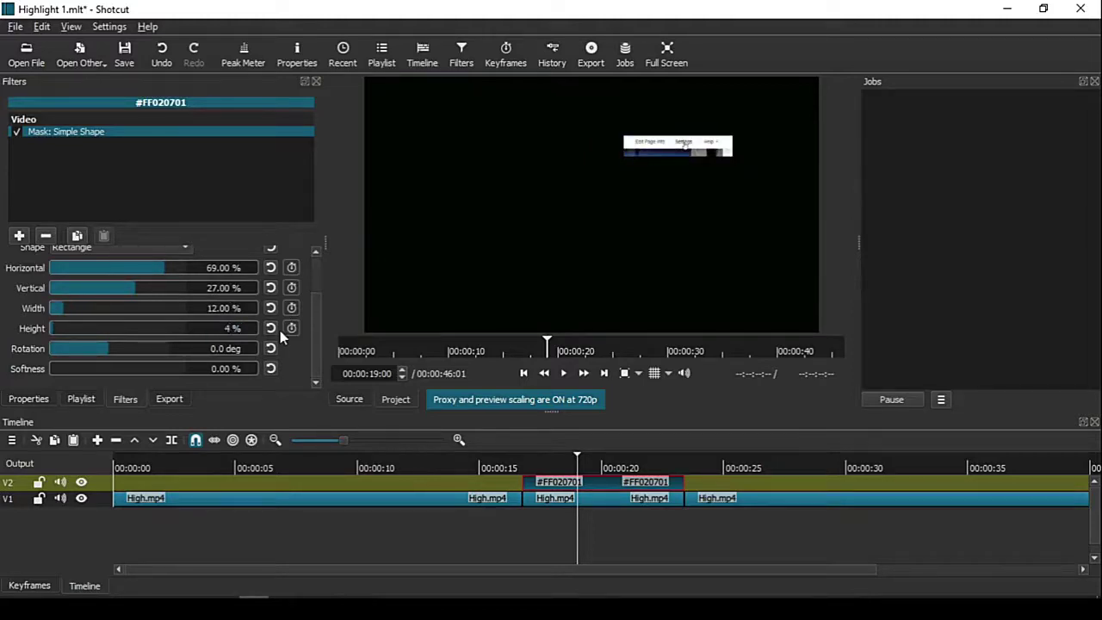
pyautogui.write('3')
pyautogui.press('BackSpace')
pyautogui.write('5')
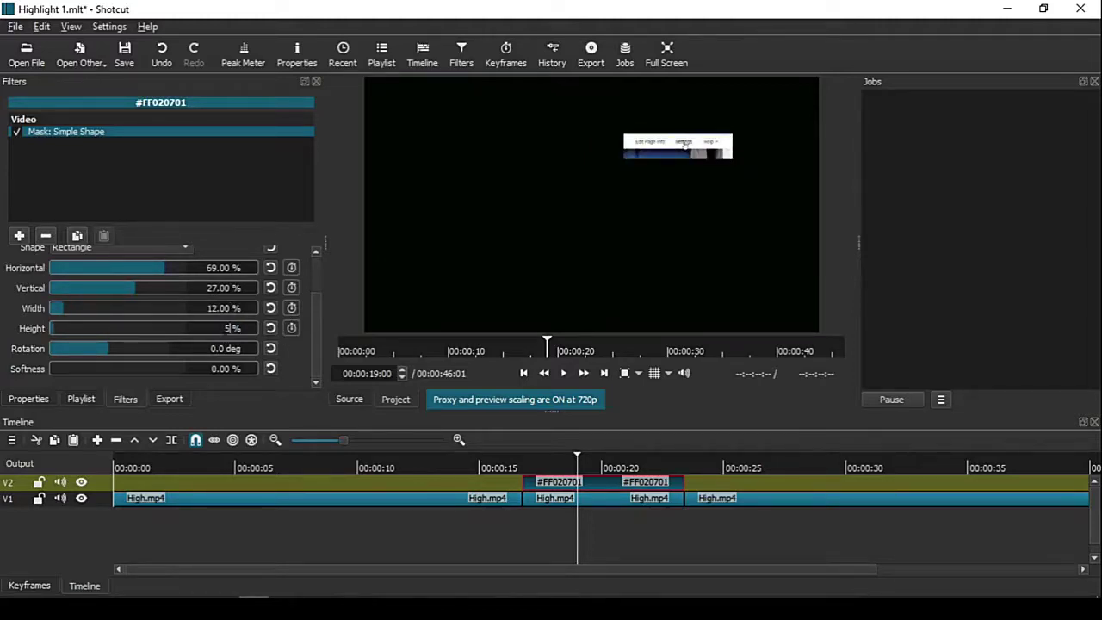
# - Set the mask's operation to Overwrite and its vertical position to 26%
pyautogui.scroll(3, 311, 336)
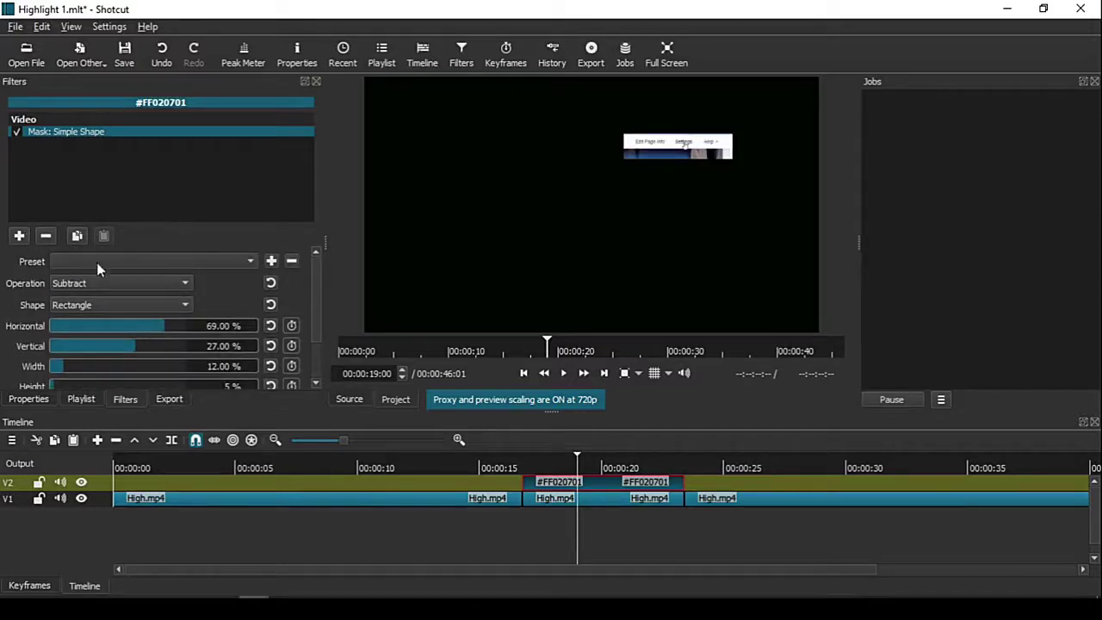
pyautogui.click(135, 285)
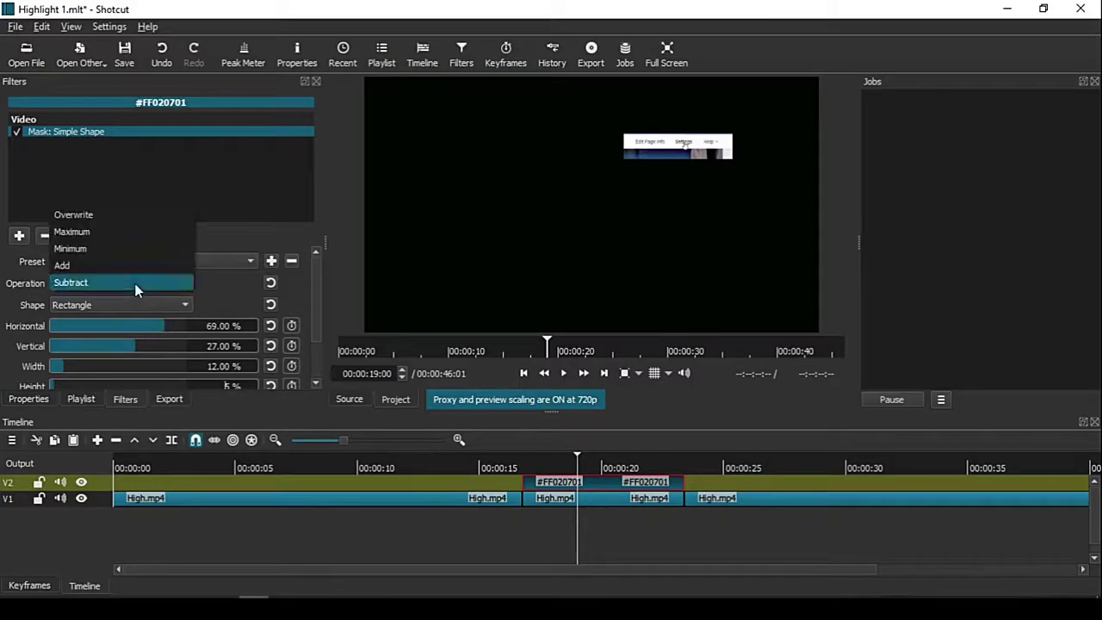
pyautogui.click(138, 222)
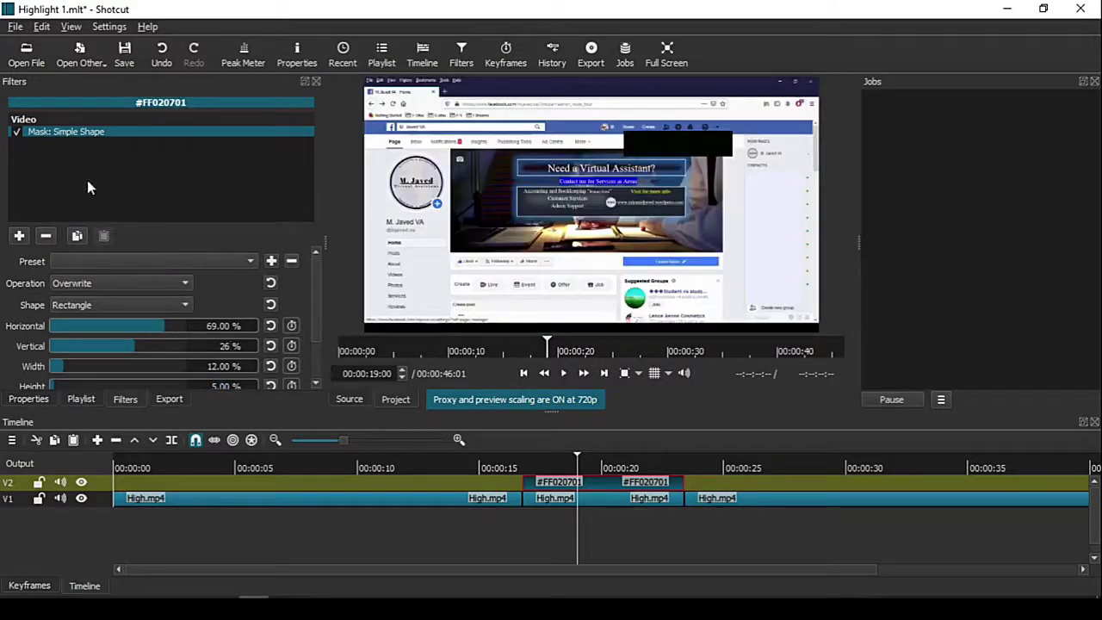
# - Apply the Opacity filter to the color clip on track V2 and set its level to 50%
pyautogui.click(20, 232)
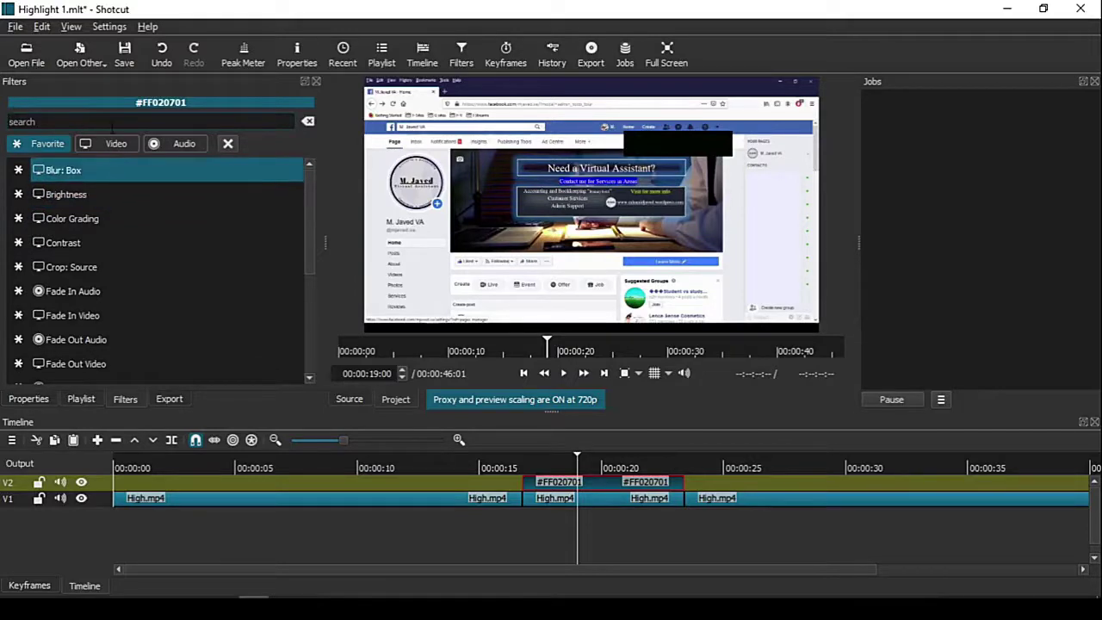
pyautogui.write('ope')
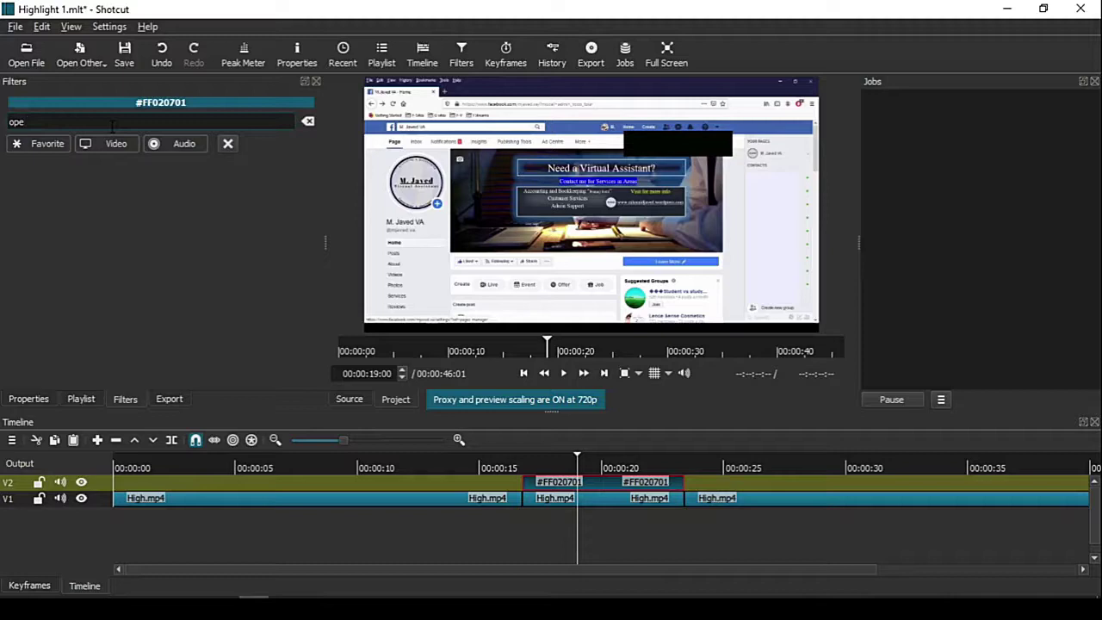
pyautogui.press('BackSpace')
pyautogui.write('a')
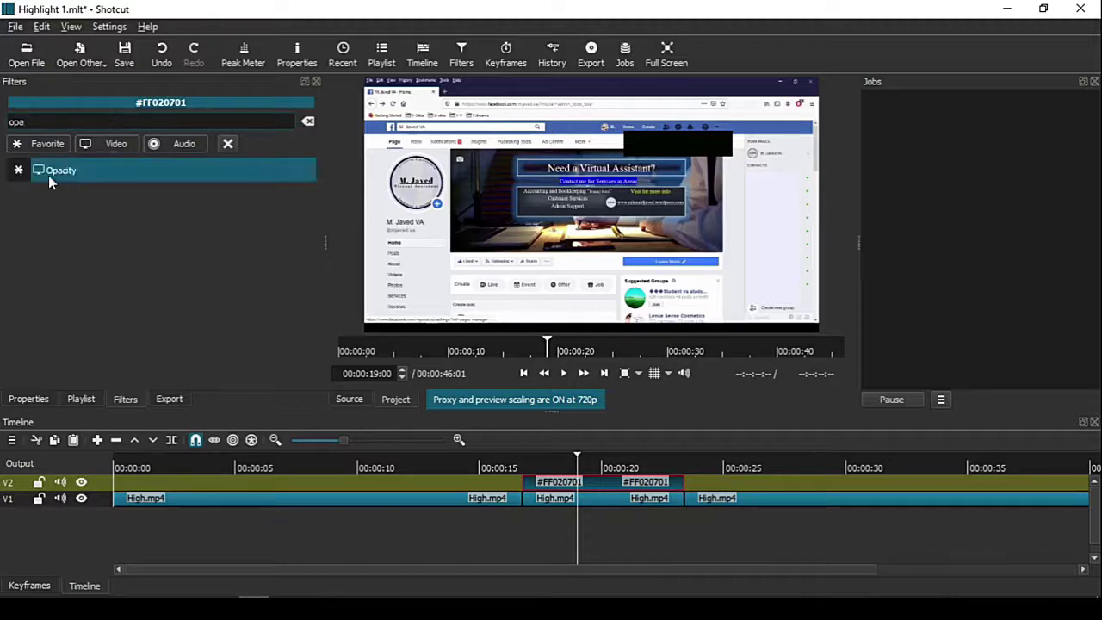
pyautogui.click(82, 173)
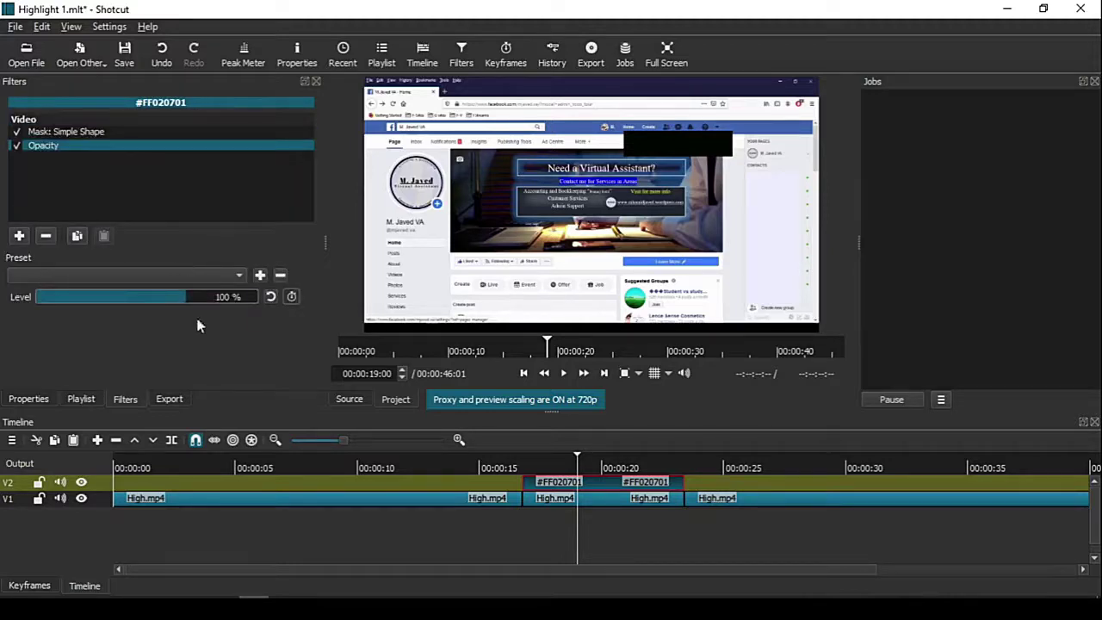
pyautogui.moveTo(206, 299); pyautogui.dragTo(318, 296)
pyautogui.write('50')
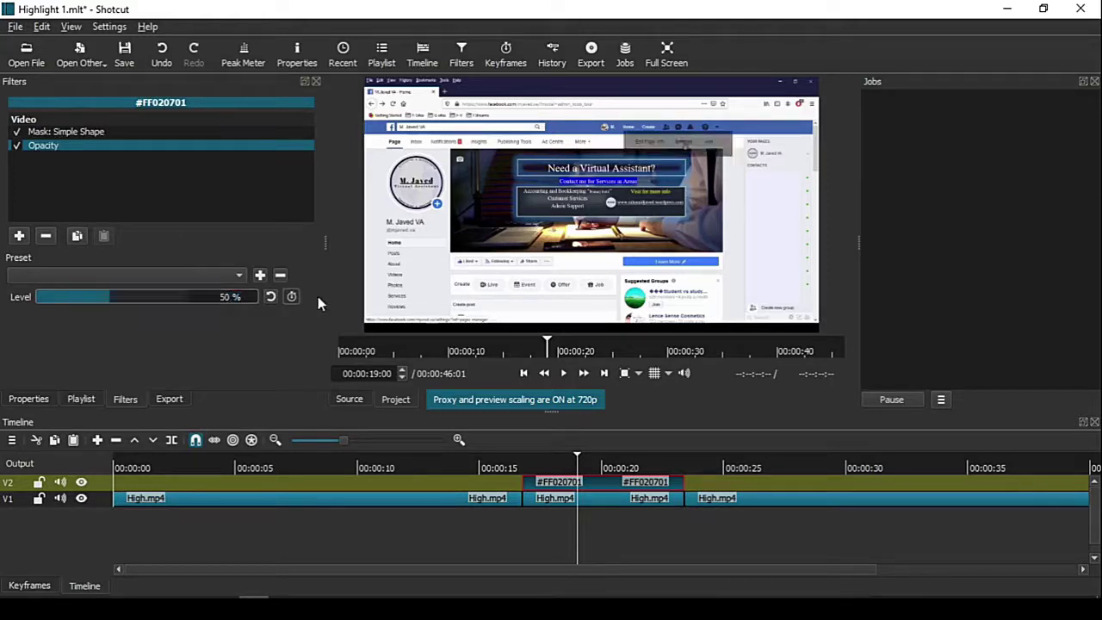
# - Change the operation of the color clip's Mask: Simple Shape filter to Subtract
pyautogui.click(81, 133)
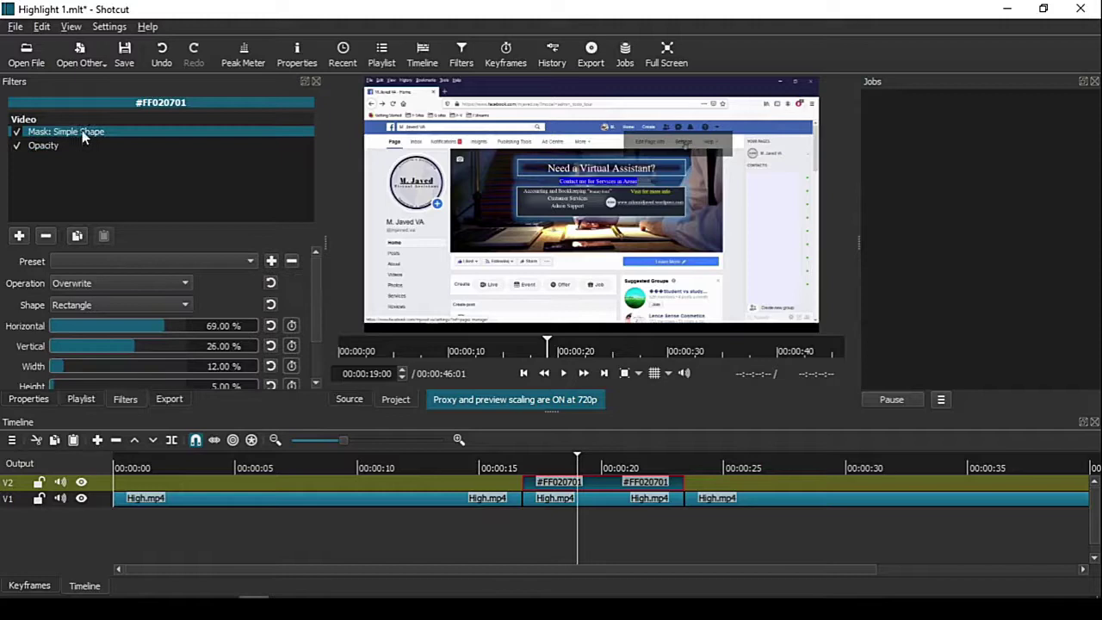
pyautogui.click(111, 283)
pyautogui.click(117, 349)
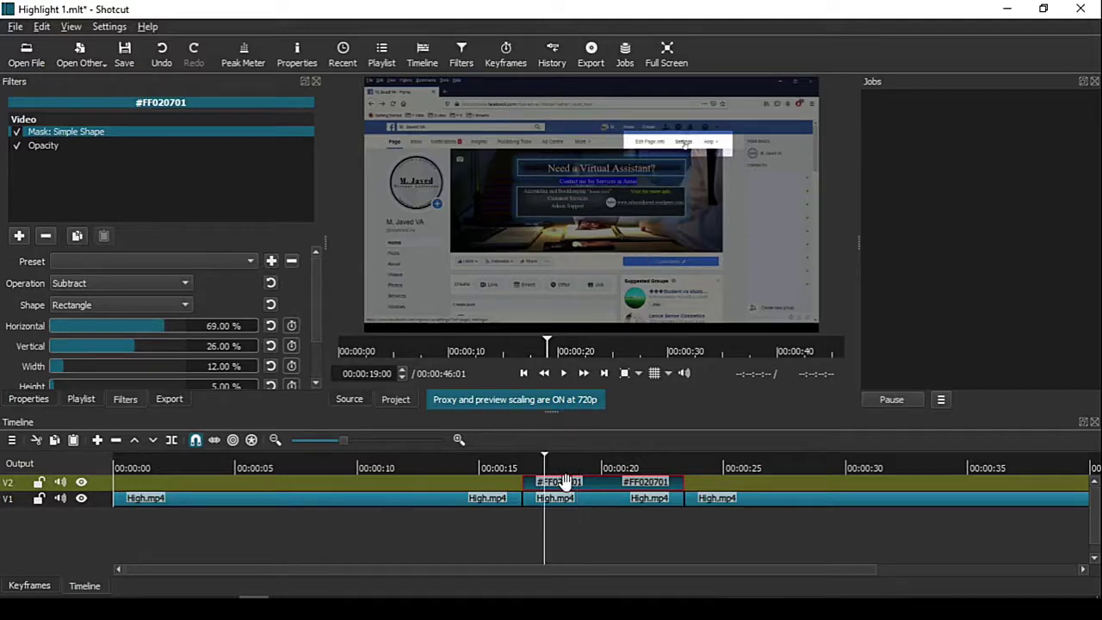
# - Play the timeline through the section covered by the color clip to check the highlight
pyautogui.click(352, 467)
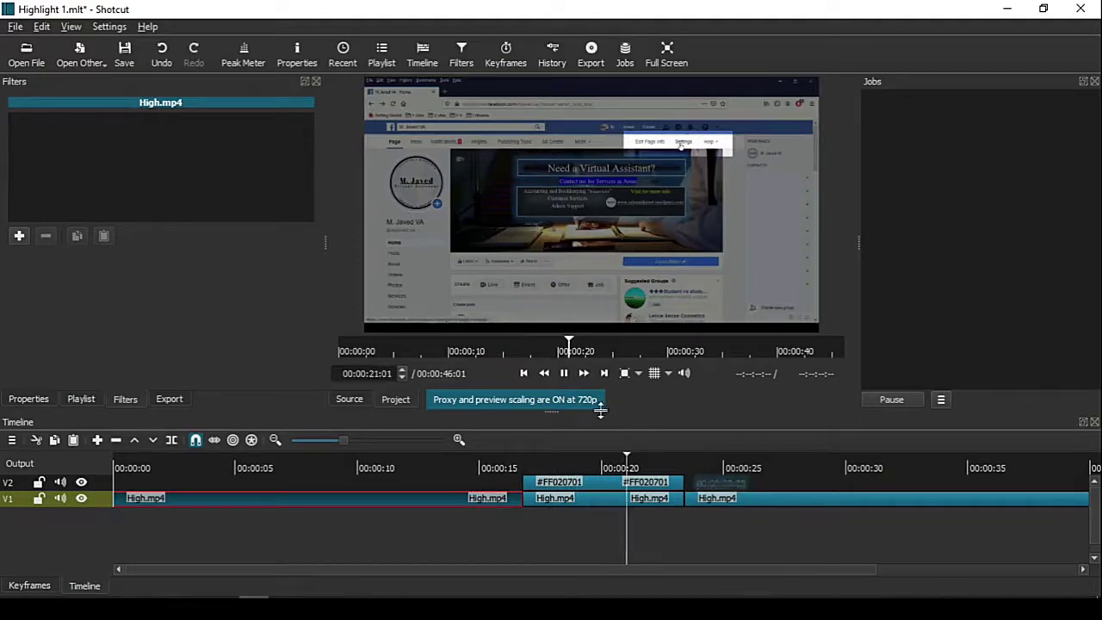
pyautogui.click(565, 374)
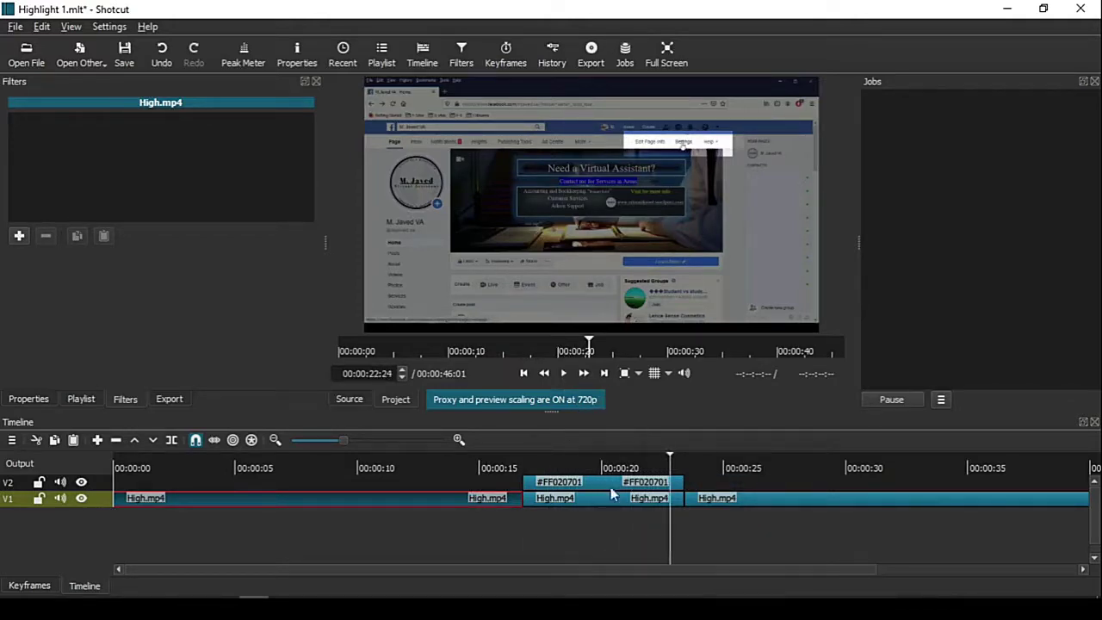
pyautogui.click(576, 479)
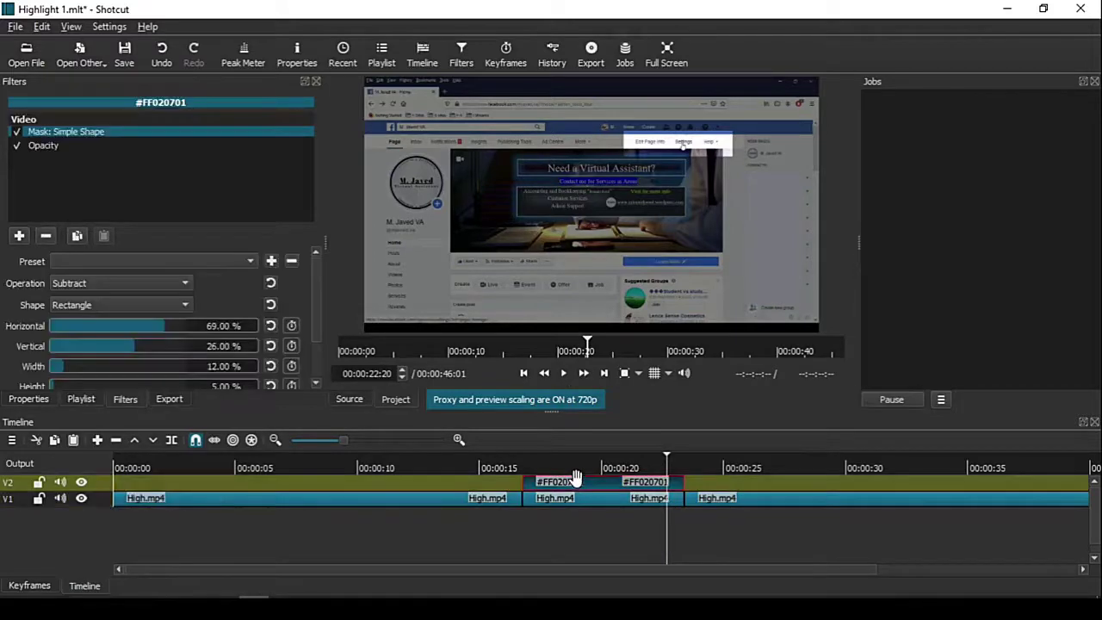
# - Apply the Rotate and Scale filter to the High.mp4 segment on track V1 beneath the color clip
pyautogui.click(577, 504)
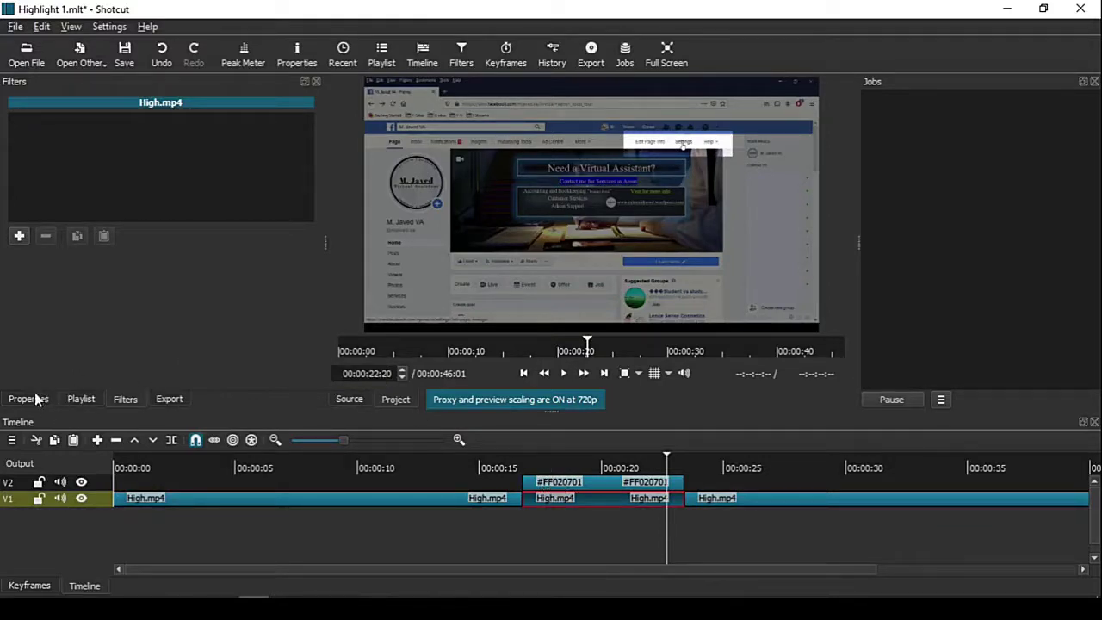
pyautogui.click(16, 235)
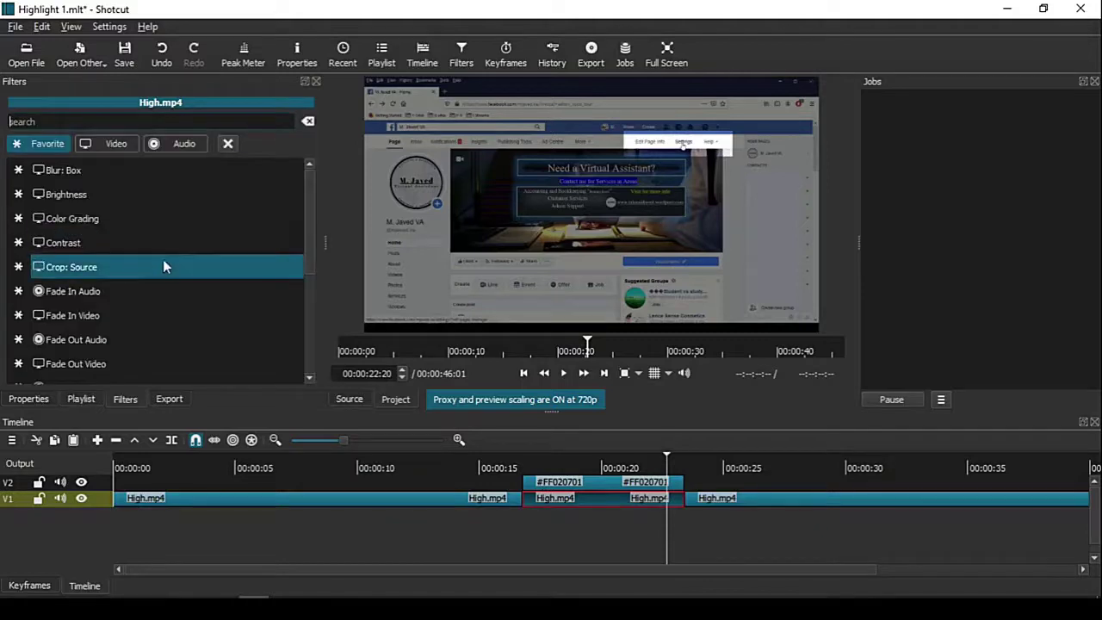
pyautogui.scroll(-3, 163, 260)
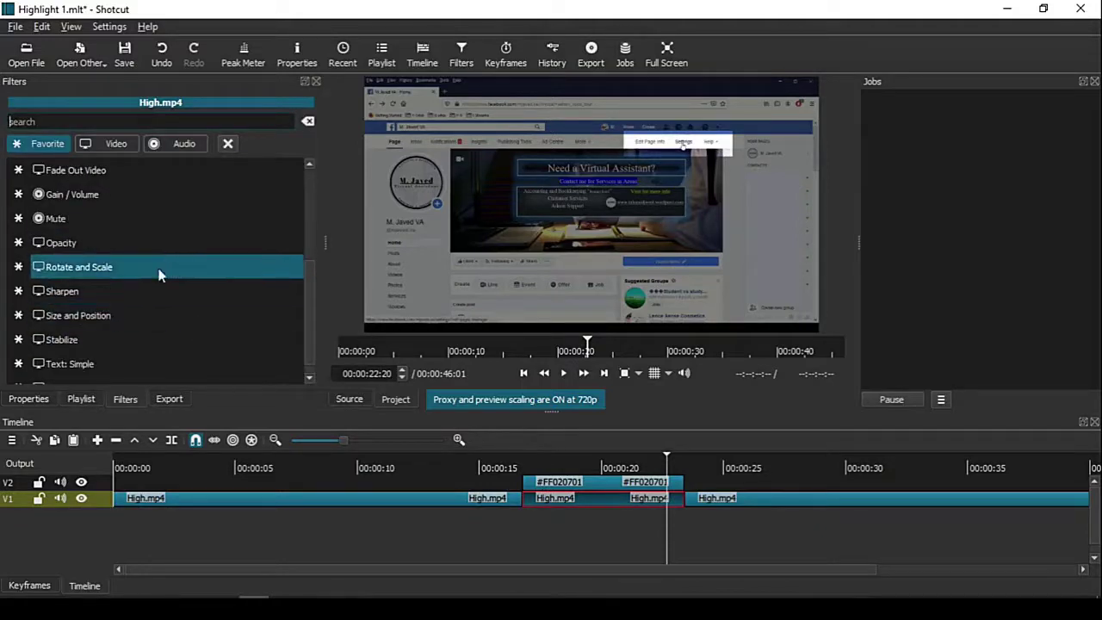
pyautogui.click(126, 267)
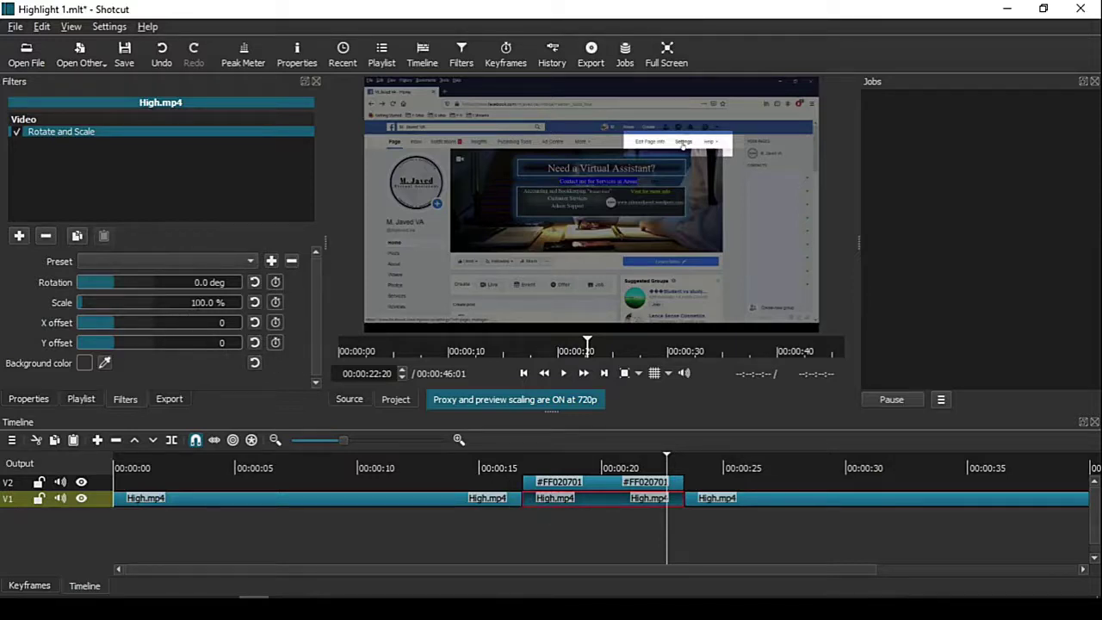
# - Open the segment's keyframes and set its Rotate and Scale filter to 150% scale, X offset -70 and Y offset 50
pyautogui.click(30, 585)
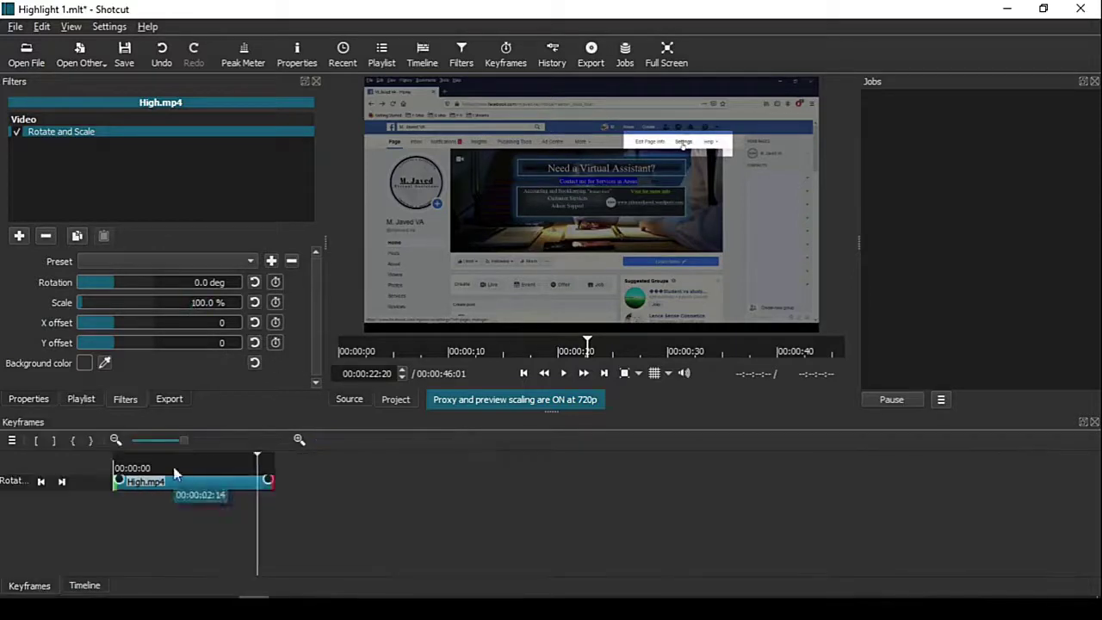
pyautogui.click(114, 470)
pyautogui.click(164, 470)
pyautogui.moveTo(190, 302); pyautogui.dragTo(270, 304)
pyautogui.write('150')
pyautogui.click(224, 322)
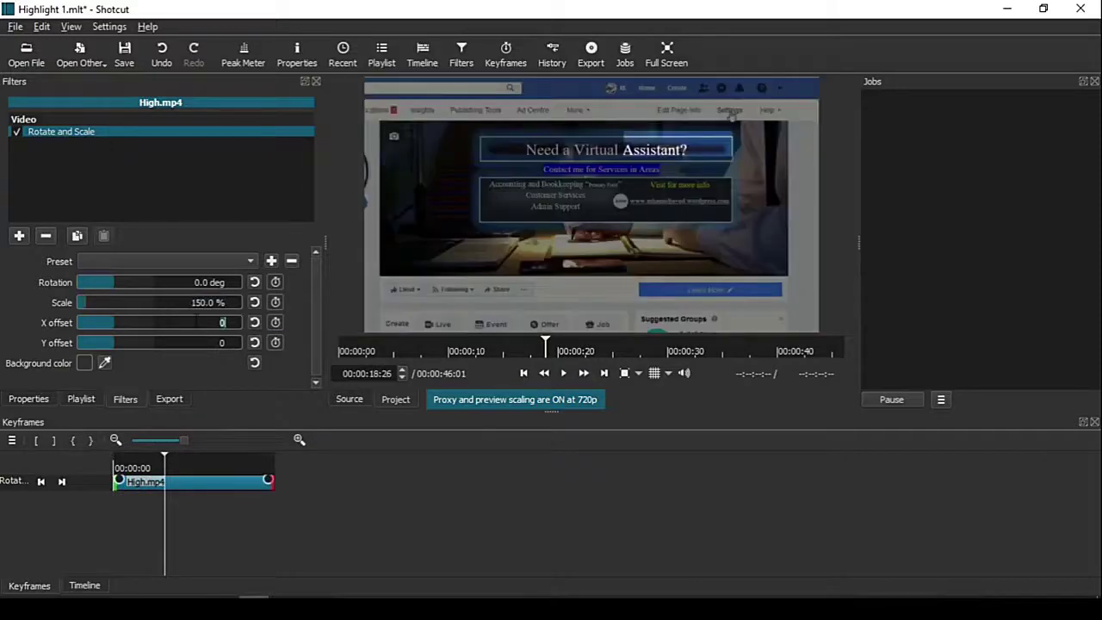
pyautogui.write('-70')
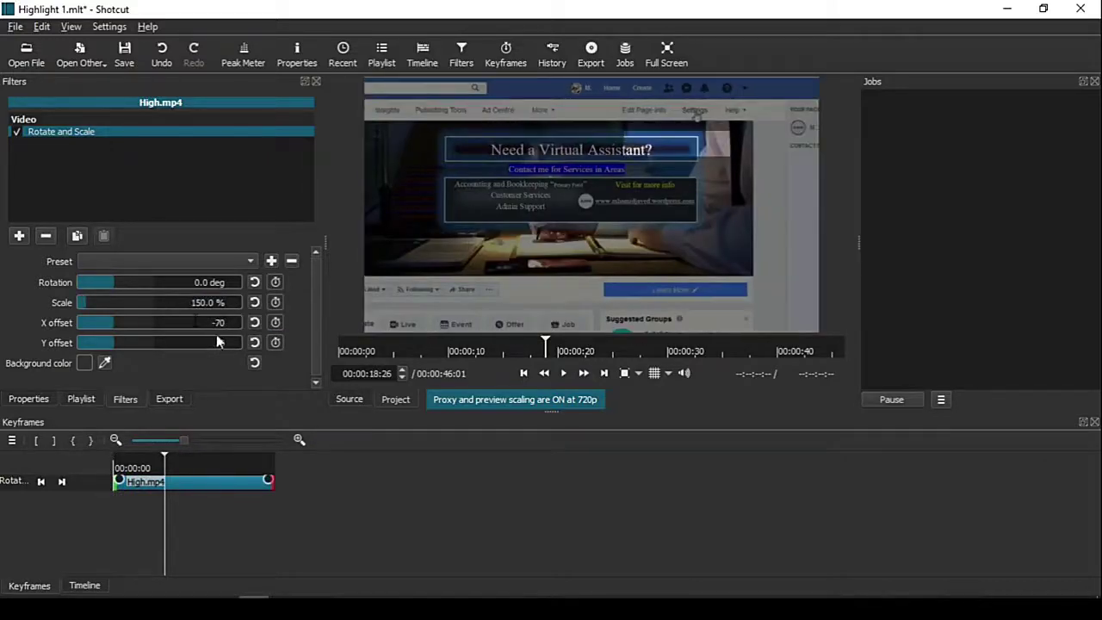
pyautogui.moveTo(217, 343); pyautogui.dragTo(259, 352)
pyautogui.write('50')
# - Add gradual zoom-in and zoom-out ramps at the start and end of the High.mp4 segment's Rotate and Scale filter
pyautogui.moveTo(124, 479); pyautogui.dragTo(130, 479)
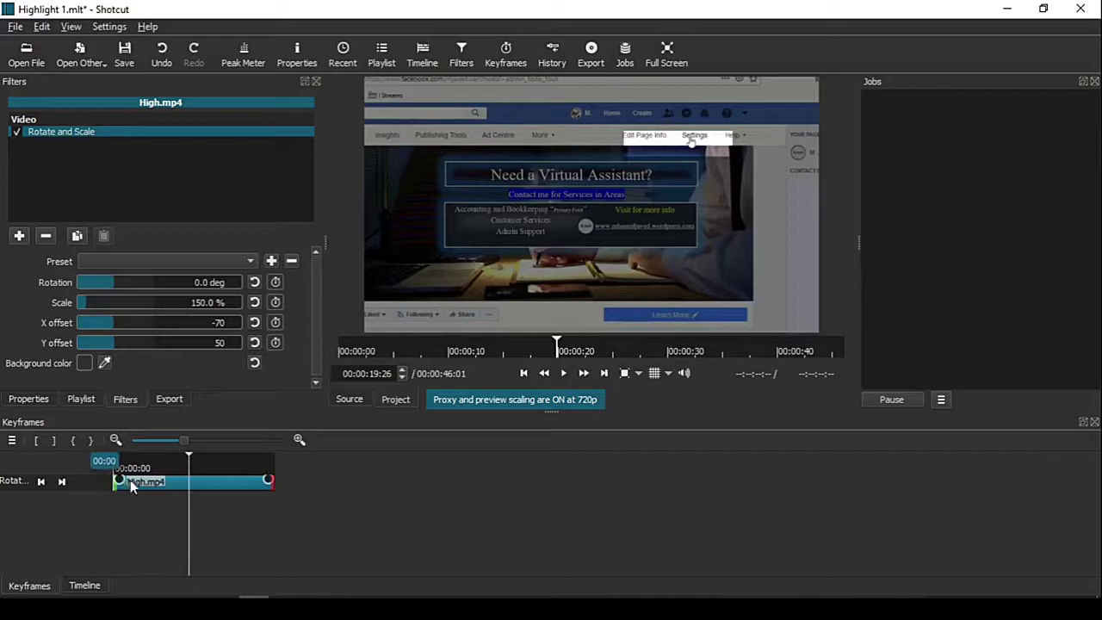
pyautogui.moveTo(265, 481); pyautogui.dragTo(241, 482)
pyautogui.click(199, 491)
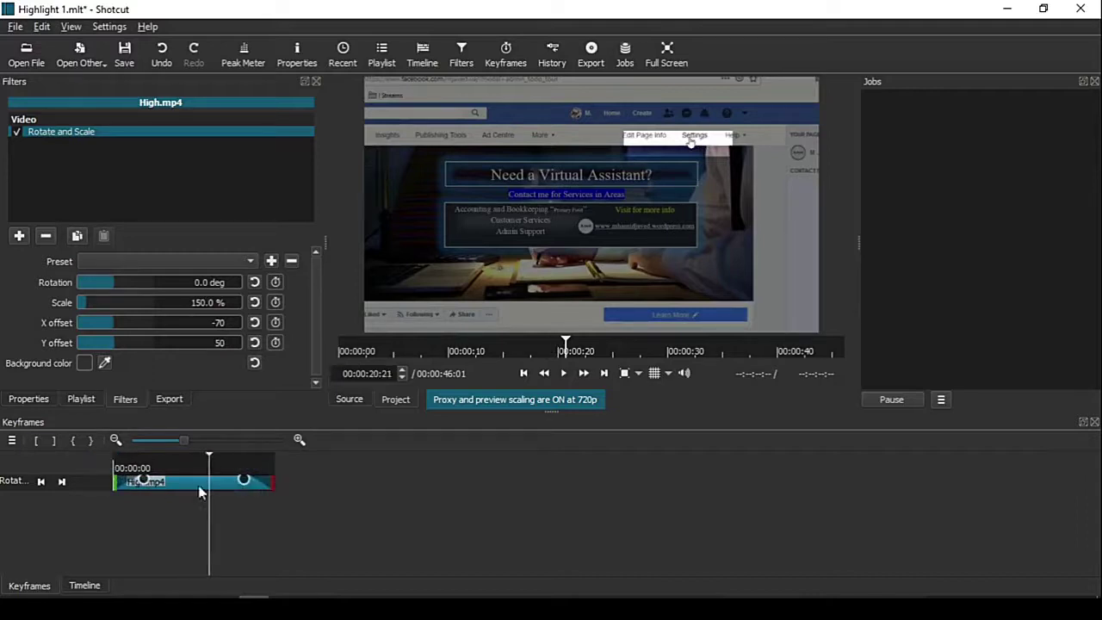
# - Apply the Rotate and Scale filter to the color clip on track V2 and open its keyframes
pyautogui.click(85, 586)
pyautogui.click(518, 483)
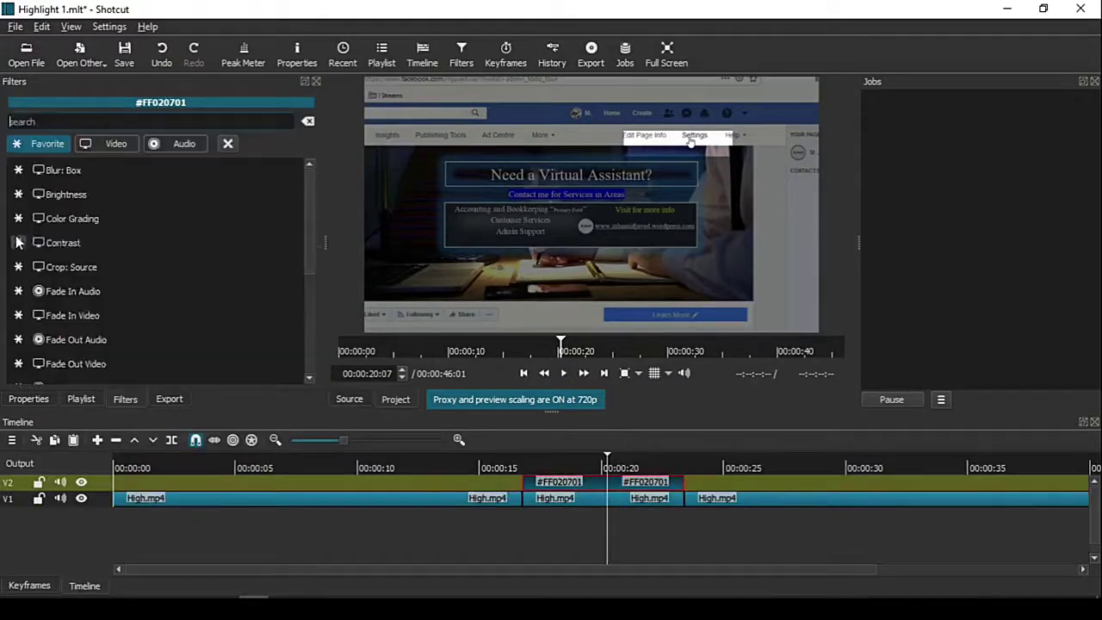
pyautogui.click(45, 586)
pyautogui.click(153, 470)
pyautogui.click(172, 468)
# - Set the color clip's Rotate and Scale filter to 150% scale, X offset -70 and Y offset 50
pyautogui.doubleClick(203, 302)
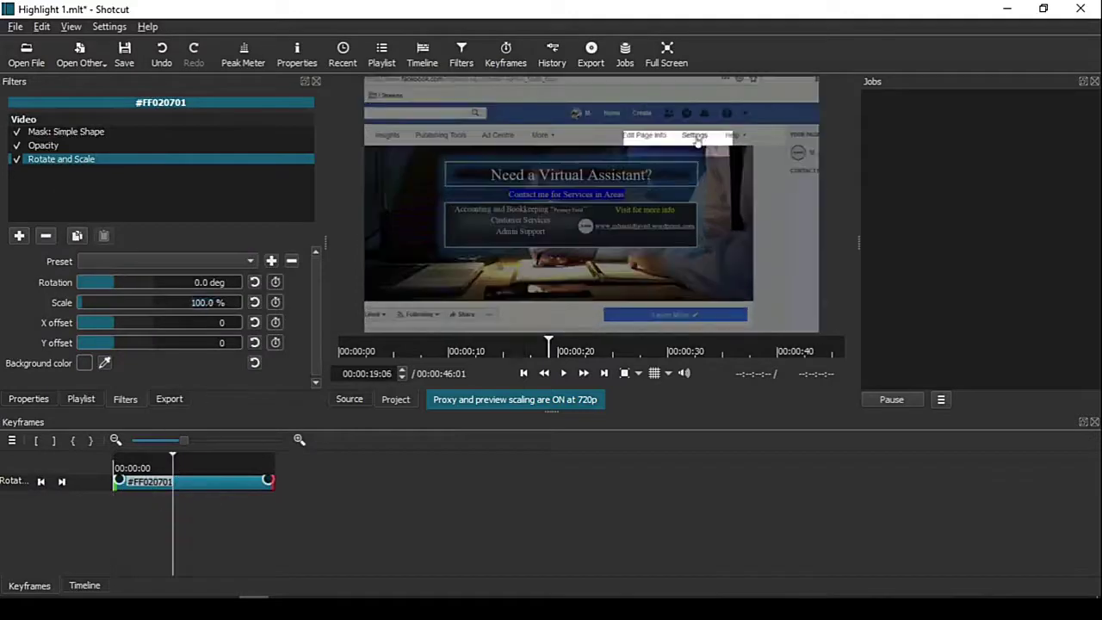
pyautogui.write('150')
pyautogui.press('Tab')
pyautogui.write('-70')
pyautogui.press('Tab')
pyautogui.write('50')
pyautogui.press('Tab')
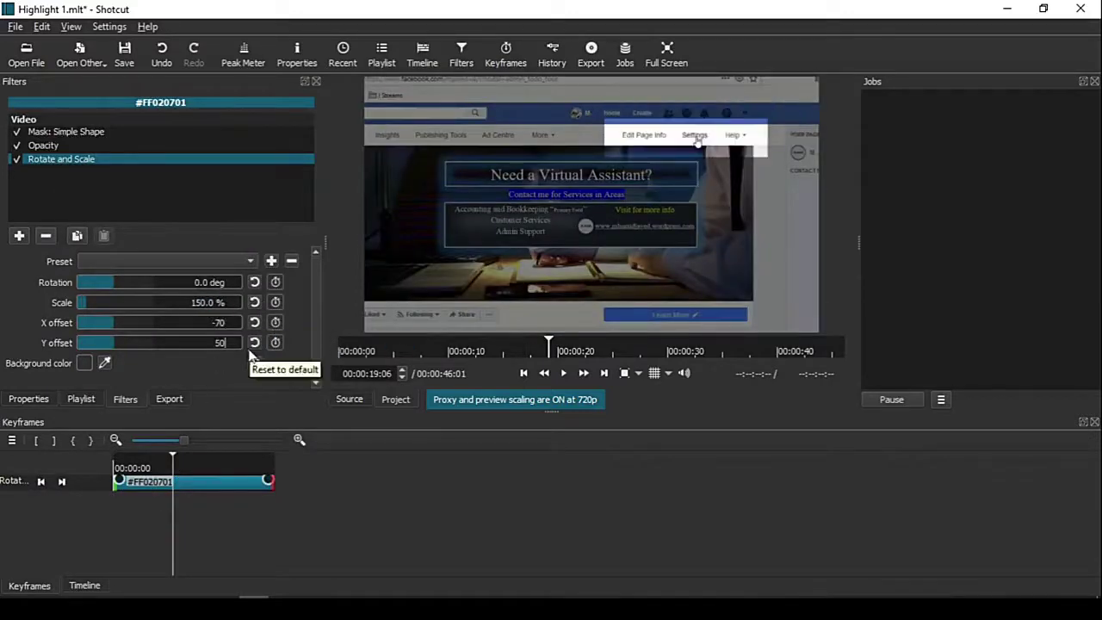
# - Add matching start and end zoom ramps to the color clip's Rotate and Scale filter and preview the clip
pyautogui.moveTo(121, 482); pyautogui.dragTo(143, 488)
pyautogui.moveTo(260, 487); pyautogui.dragTo(114, 470)
pyautogui.click(564, 375)
pyautogui.click(564, 375)
# - Play the timeline from about 10 seconds through the highlighted section to check the zoom and highlight
pyautogui.click(84, 585)
pyautogui.click(400, 500)
pyautogui.click(366, 470)
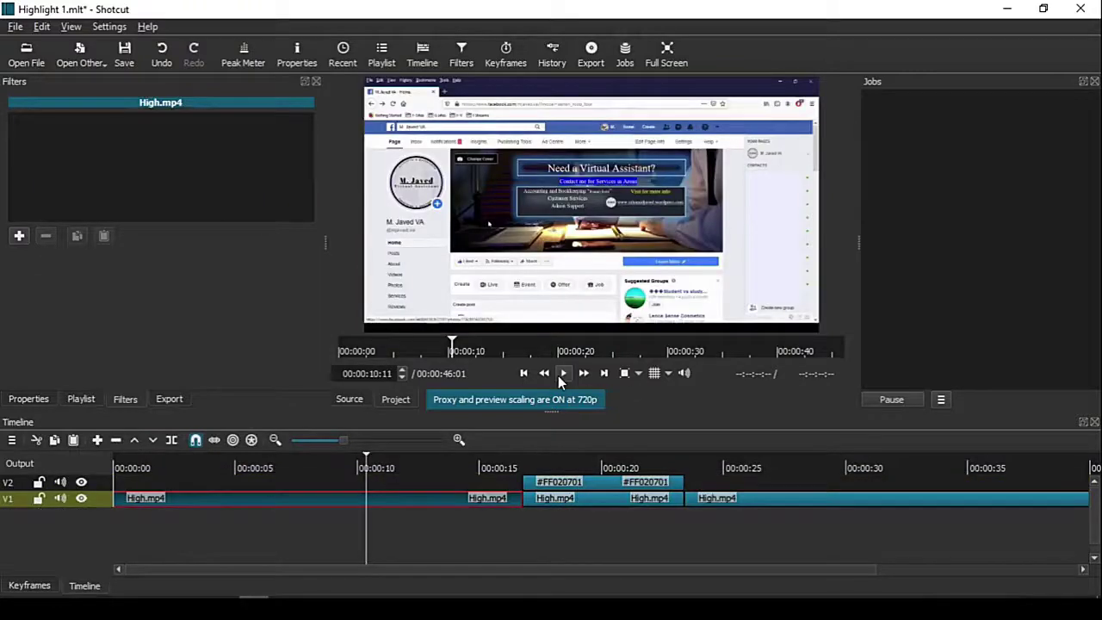
pyautogui.click(563, 375)
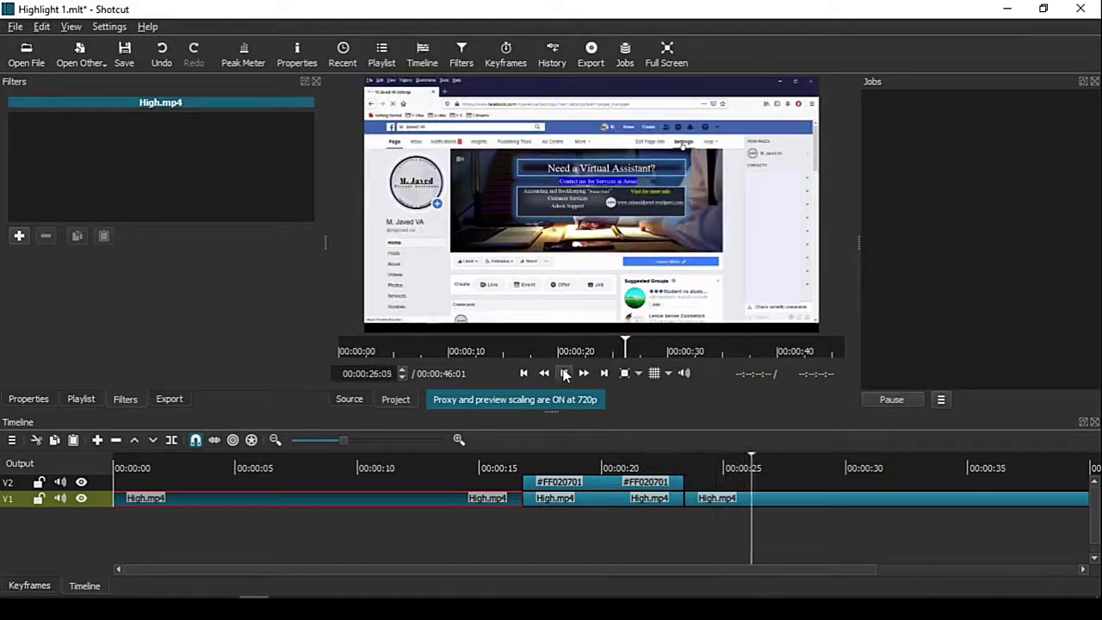
# - Scrub the timeline back and forth across the highlighted section to inspect how the zoom starts and ends
pyautogui.click(719, 472)
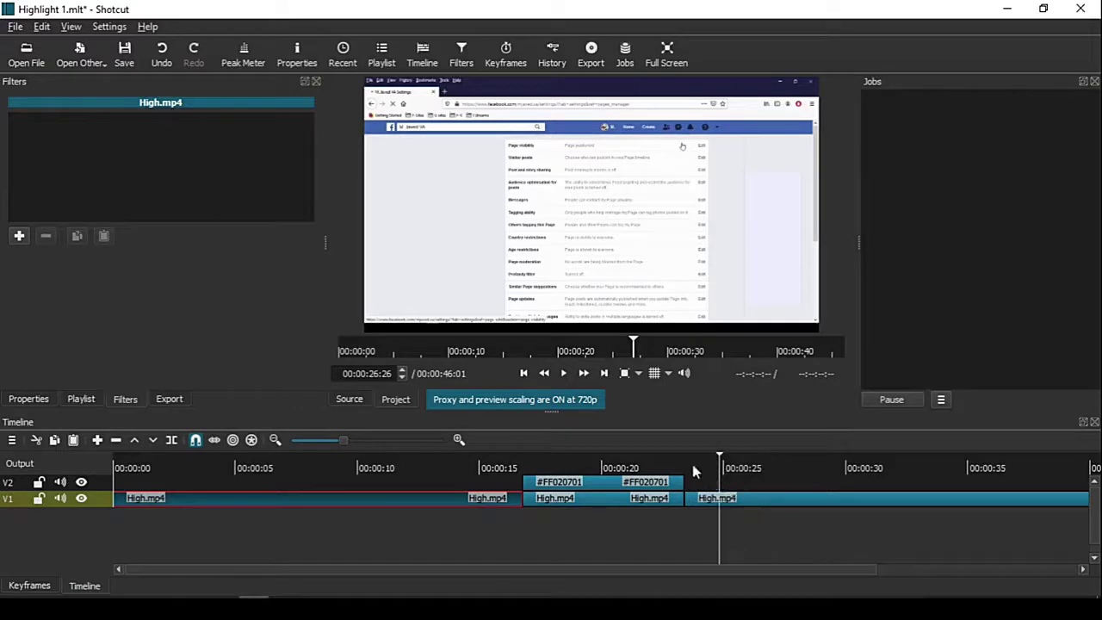
pyautogui.click(635, 467)
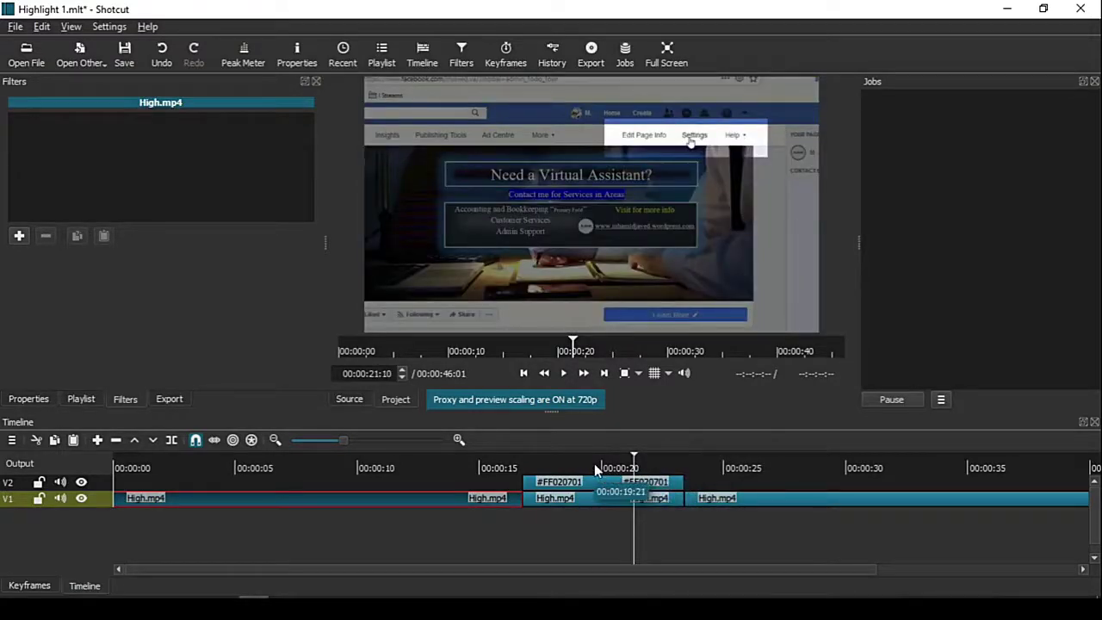
pyautogui.click(594, 466)
pyautogui.click(635, 464)
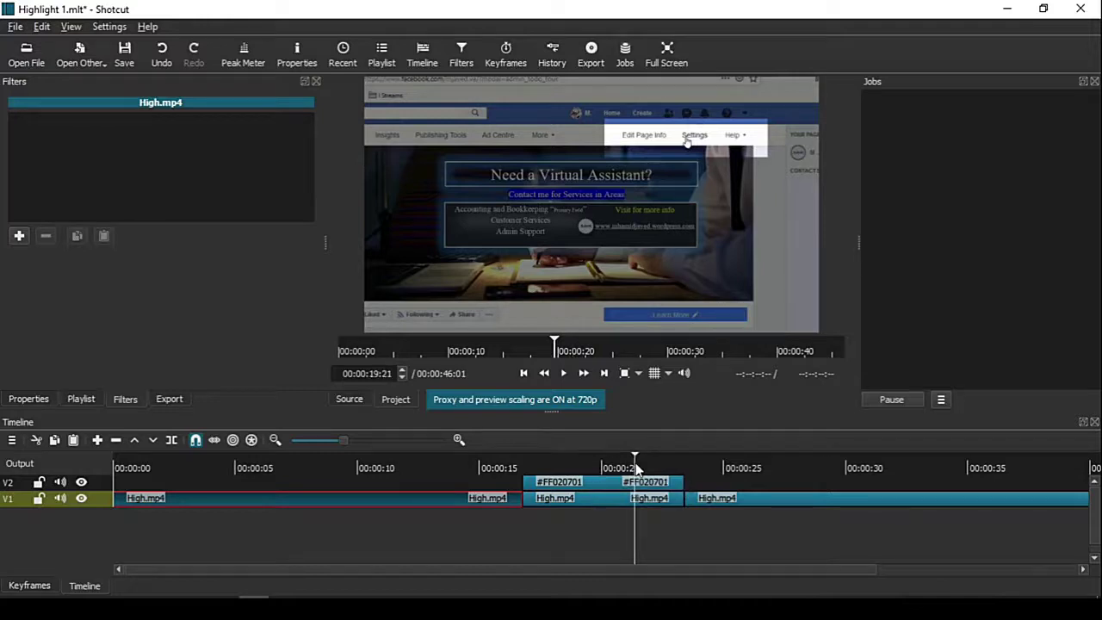
pyautogui.click(679, 468)
pyautogui.click(698, 466)
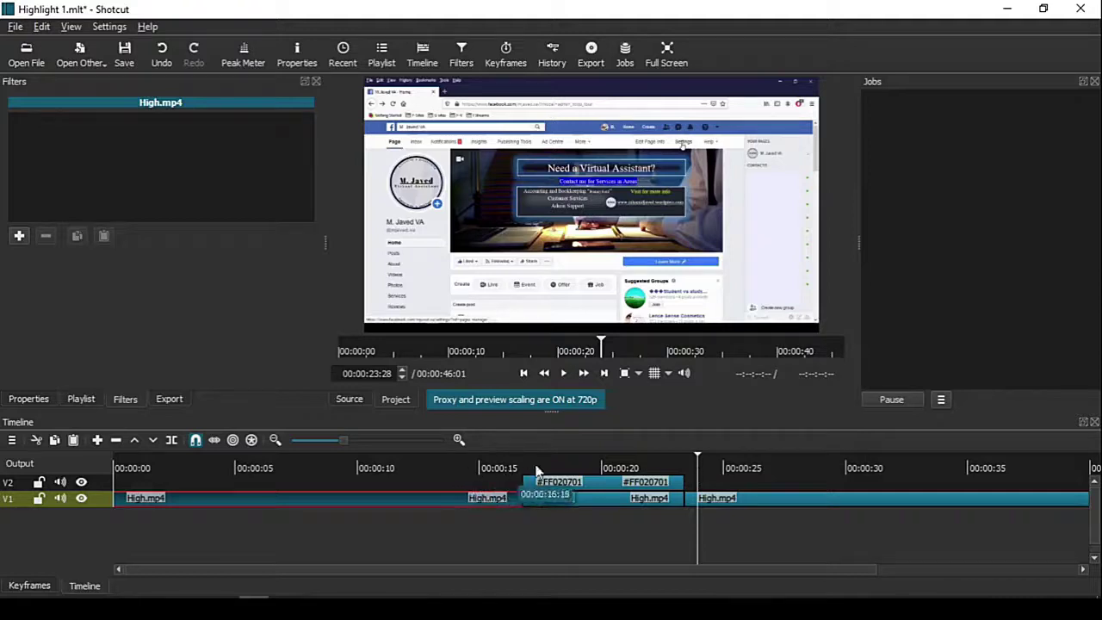
pyautogui.click(576, 463)
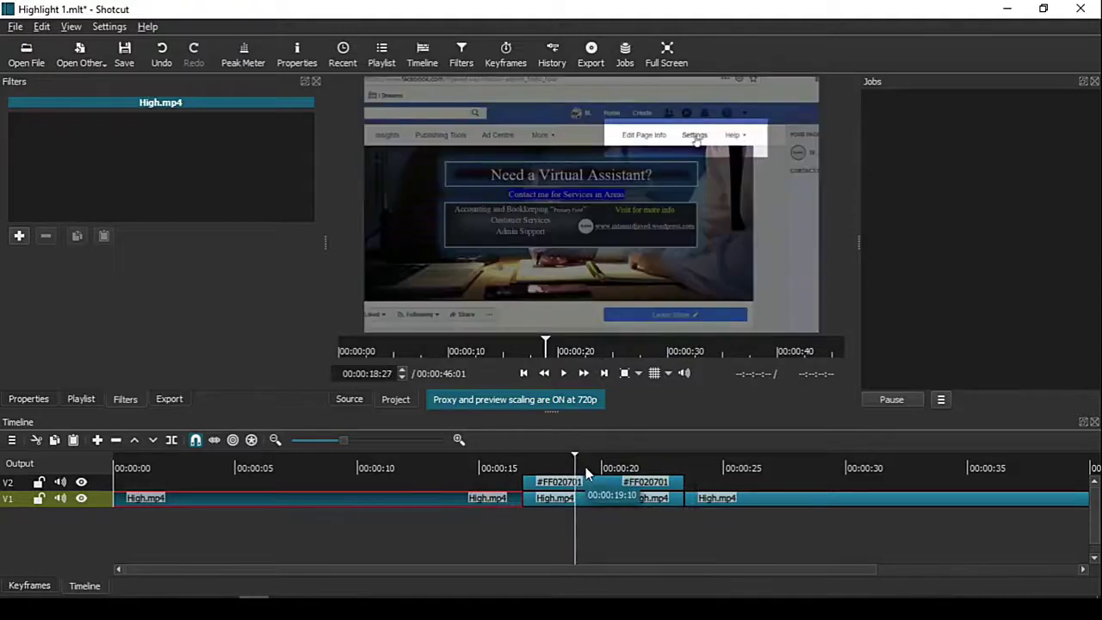